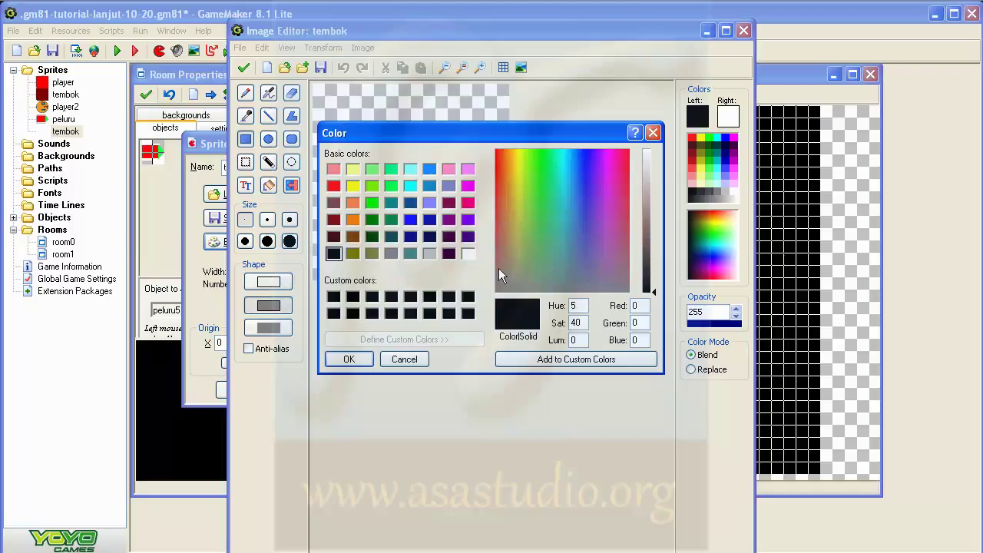
Set the Left drawing colour to RGB 88, 66, 63 and the Right colour to RGB 138, 89, 87
{"action": "left_click_drag", "start_coordinate": [651, 261], "coordinate": [651, 250]}
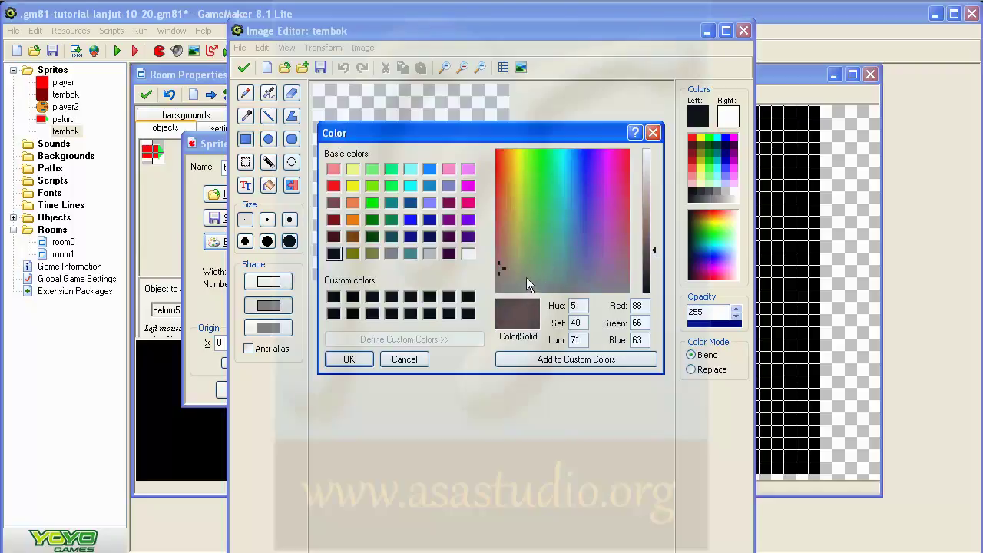
{"action": "left_click", "coordinate": [349, 360]}
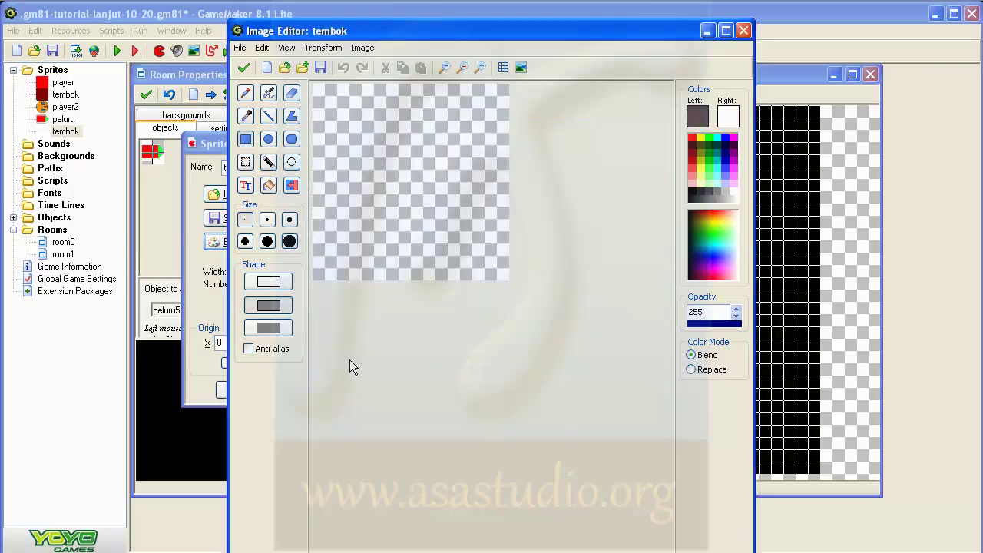
{"action": "left_click", "coordinate": [730, 116]}
{"action": "left_click_drag", "start_coordinate": [530, 211], "coordinate": [501, 257]}
{"action": "left_click_drag", "start_coordinate": [650, 221], "coordinate": [650, 229]}
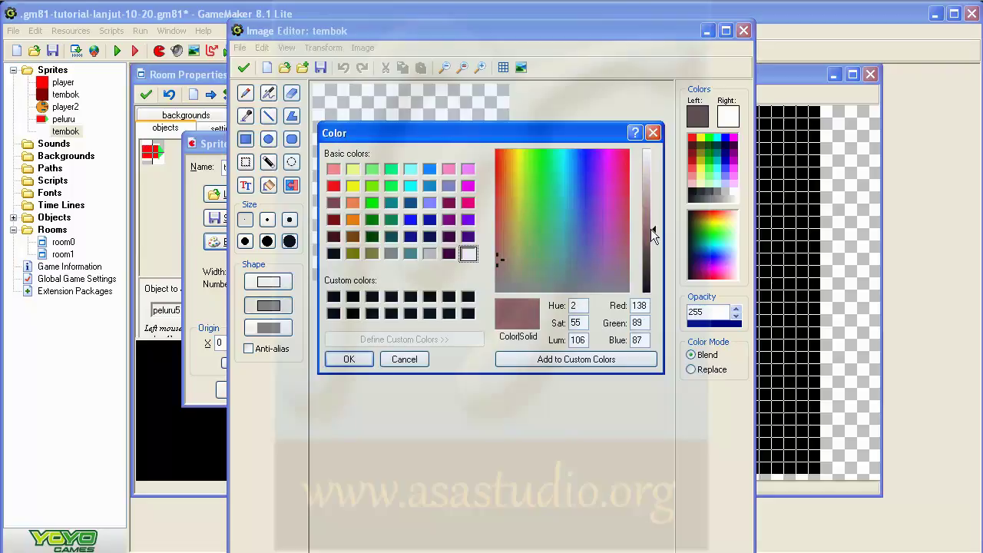
{"action": "left_click", "coordinate": [352, 360]}
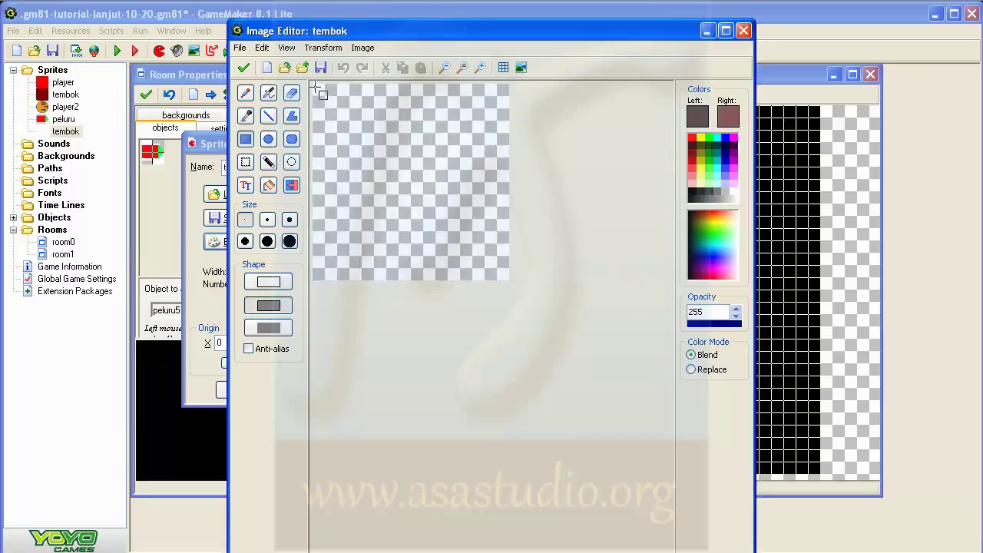
Fill the whole tembok canvas with an outlined rectangle, using the third line size for a thick dark border
{"action": "left_click", "coordinate": [289, 219]}
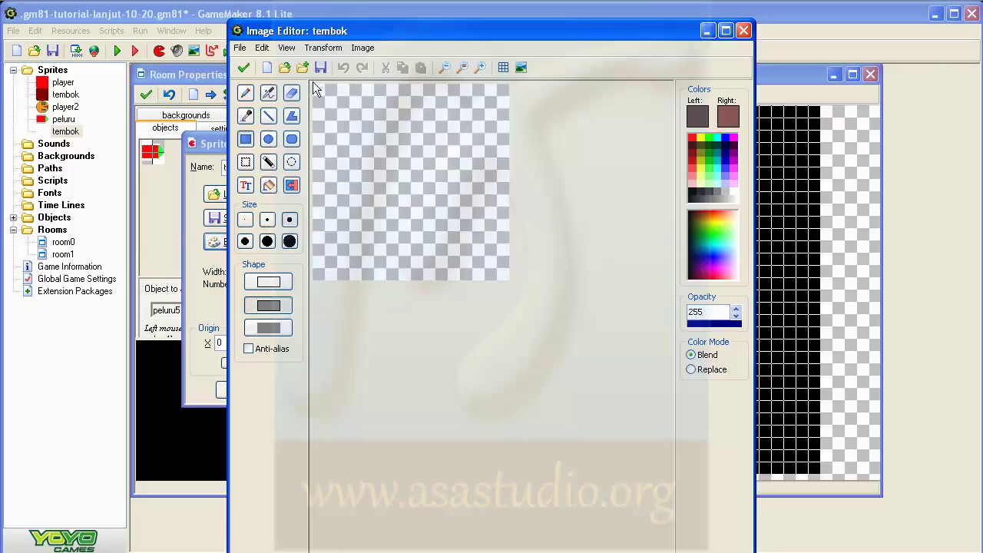
{"action": "left_click_drag", "start_coordinate": [315, 87], "coordinate": [503, 278]}
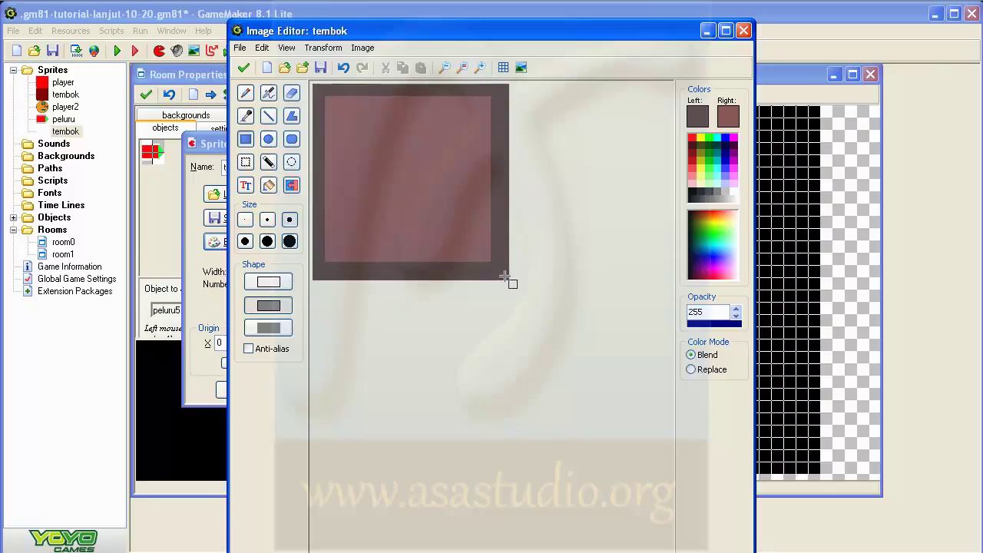
{"action": "left_click_drag", "start_coordinate": [507, 276], "coordinate": [514, 284]}
Set the Left colour to RGB 138, 103, 98 and pencil one-pixel texture marks near the wall's upper-left corner and centre
{"action": "left_click", "coordinate": [698, 116]}
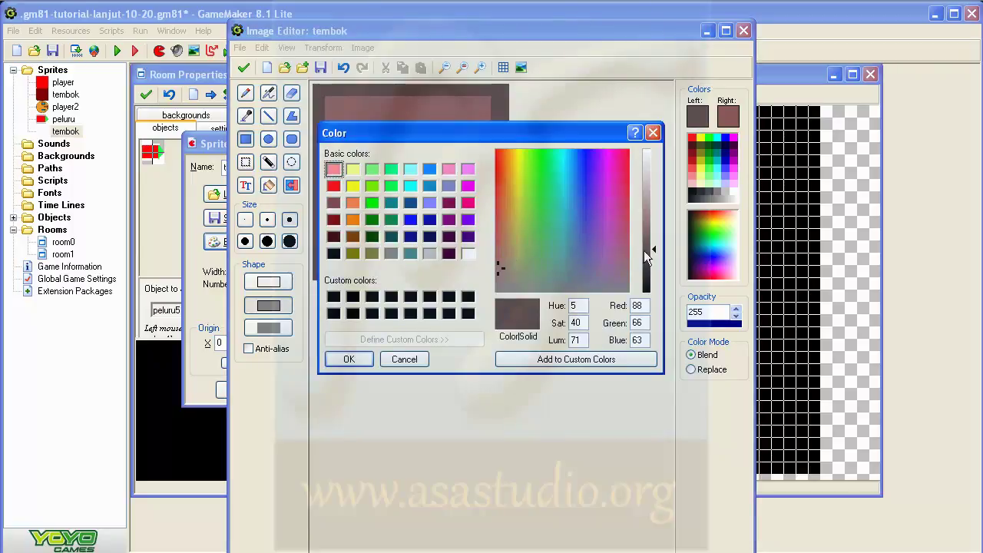
{"action": "left_click_drag", "start_coordinate": [655, 247], "coordinate": [656, 226]}
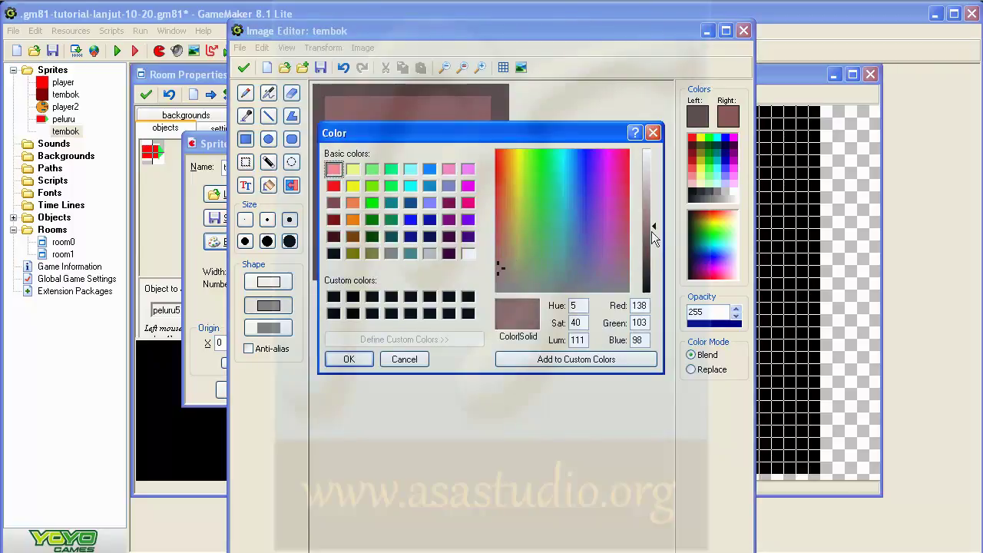
{"action": "left_click", "coordinate": [347, 360]}
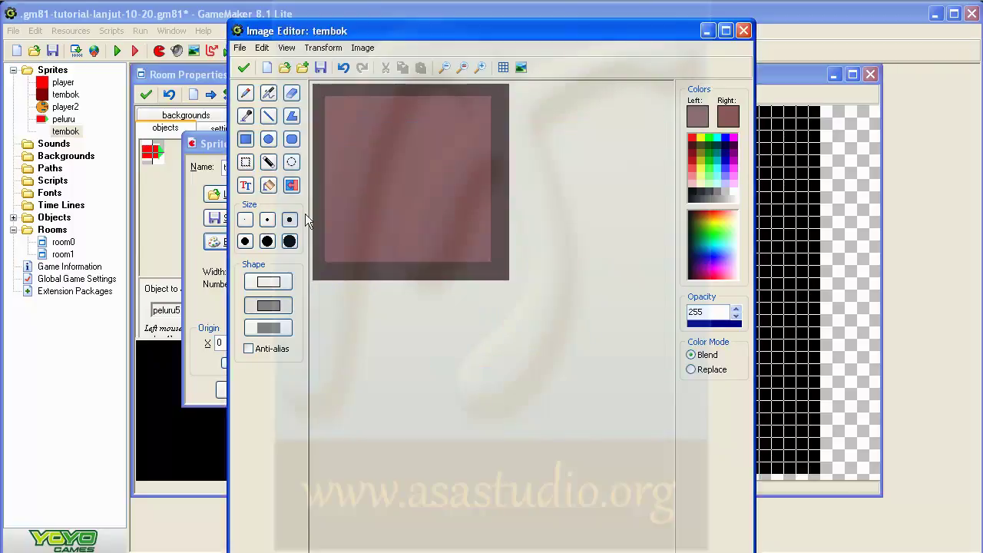
{"action": "left_click", "coordinate": [245, 93]}
{"action": "left_click", "coordinate": [245, 220]}
{"action": "left_click_drag", "start_coordinate": [342, 111], "coordinate": [348, 124]}
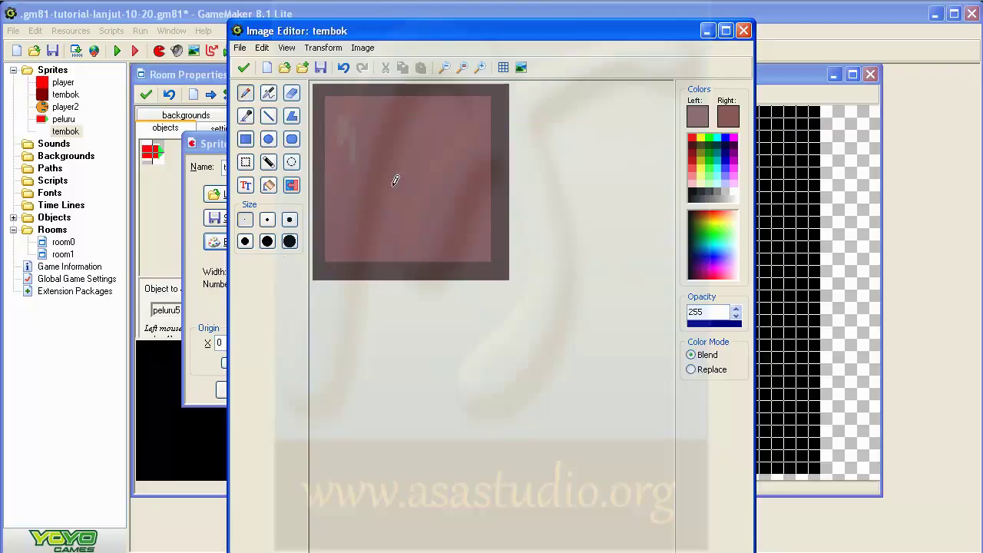
{"action": "left_click_drag", "start_coordinate": [402, 202], "coordinate": [408, 171]}
Set the Left colour to RGB 108, 81, 77 and pencil darker texture marks along the wall's right edge and upper middle
{"action": "left_click", "coordinate": [699, 113]}
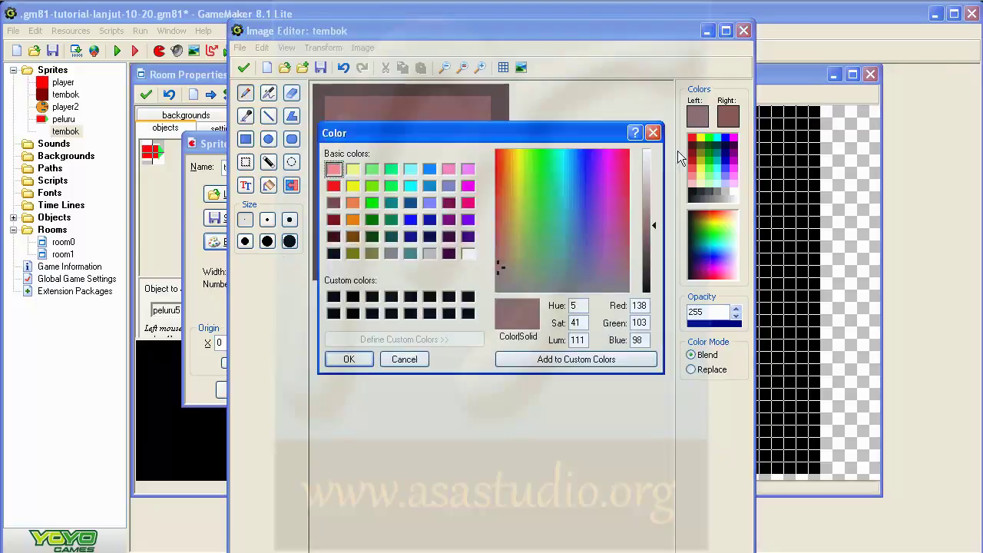
{"action": "left_click_drag", "start_coordinate": [653, 230], "coordinate": [654, 240]}
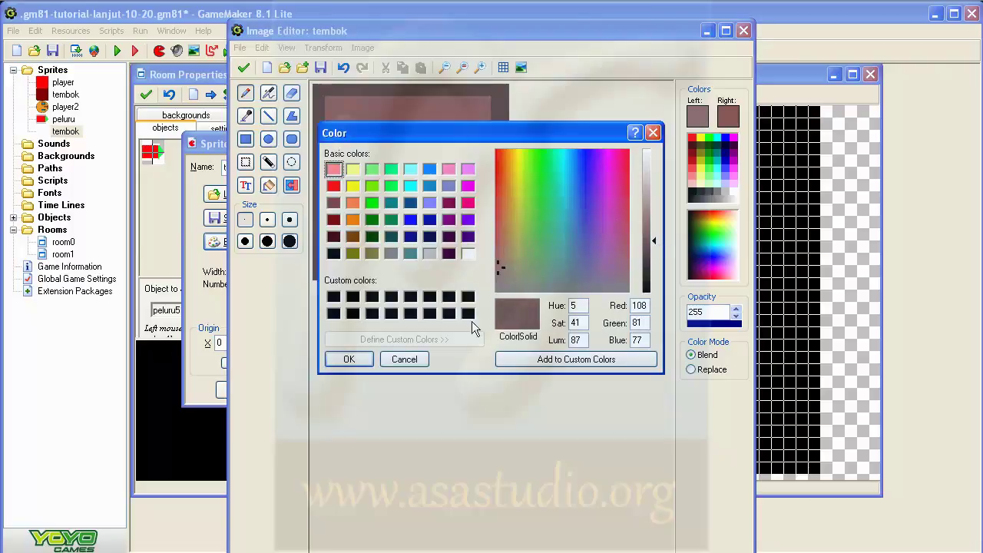
{"action": "left_click", "coordinate": [346, 360]}
{"action": "mouse_move", "coordinate": [487, 204]}
{"action": "left_mouse_down"}
{"action": "mouse_move", "coordinate": [486, 226]}
{"action": "mouse_move", "coordinate": [487, 193]}
{"action": "mouse_move", "coordinate": [487, 215]}
{"action": "left_mouse_up"}
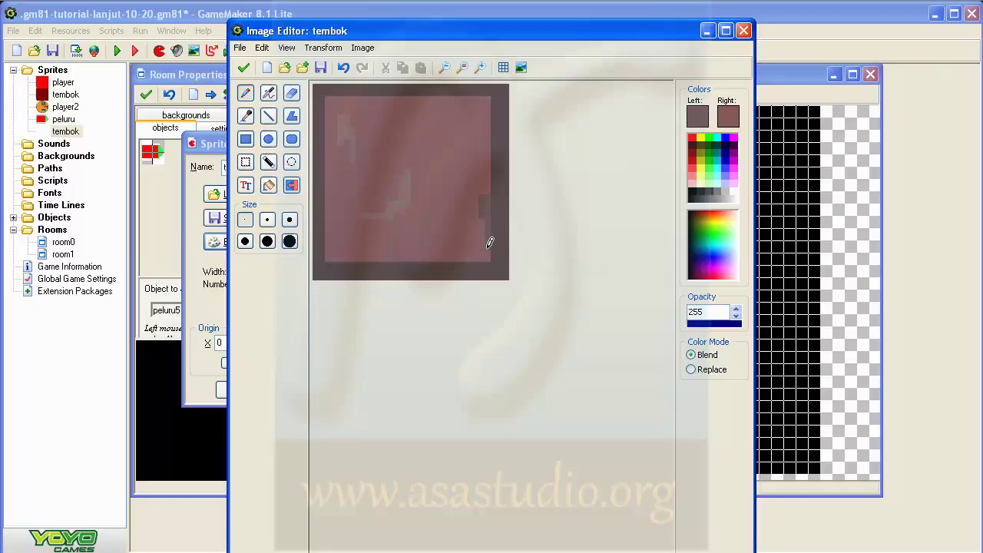
{"action": "mouse_move", "coordinate": [490, 249]}
{"action": "left_mouse_down"}
{"action": "mouse_move", "coordinate": [488, 252]}
{"action": "mouse_move", "coordinate": [479, 251]}
{"action": "mouse_move", "coordinate": [488, 226]}
{"action": "left_mouse_up"}
{"action": "mouse_move", "coordinate": [441, 99]}
{"action": "left_mouse_down"}
{"action": "mouse_move", "coordinate": [433, 163]}
{"action": "mouse_move", "coordinate": [420, 139]}
{"action": "left_mouse_up"}
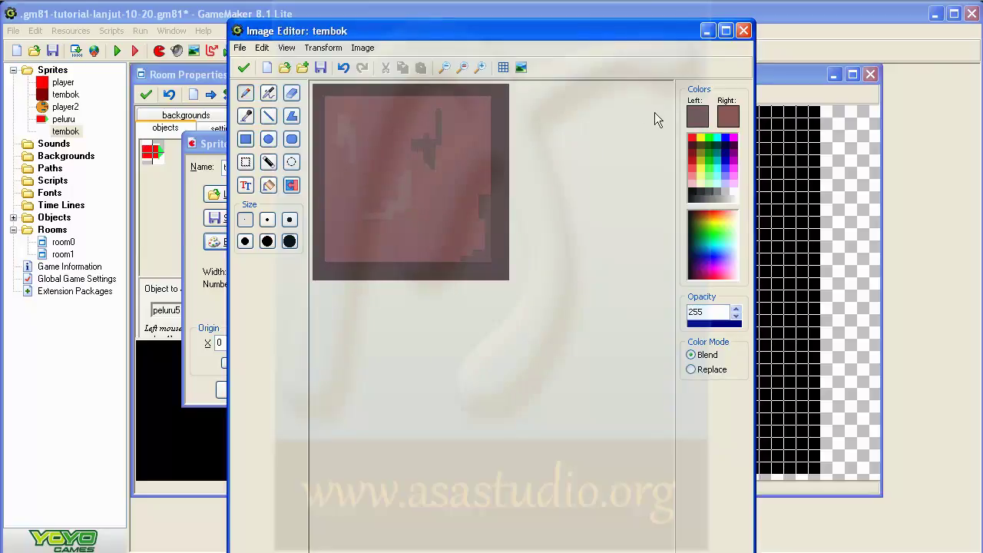
Set the Left colour to RGB 171, 141, 137 and pencil light highlights beside the texture marks and down the wall's right side
{"action": "left_click", "coordinate": [697, 115]}
{"action": "left_click_drag", "start_coordinate": [656, 213], "coordinate": [650, 206]}
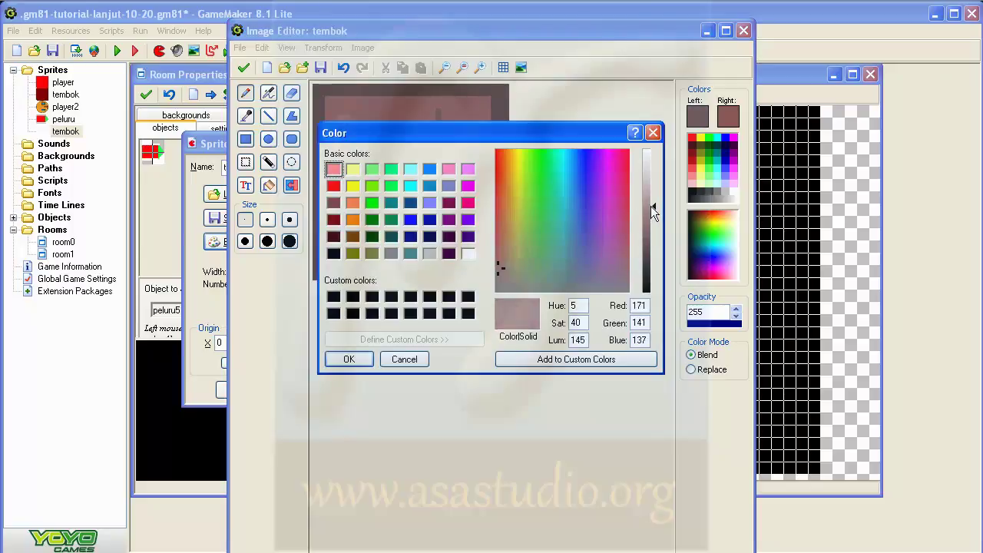
{"action": "left_click", "coordinate": [349, 359]}
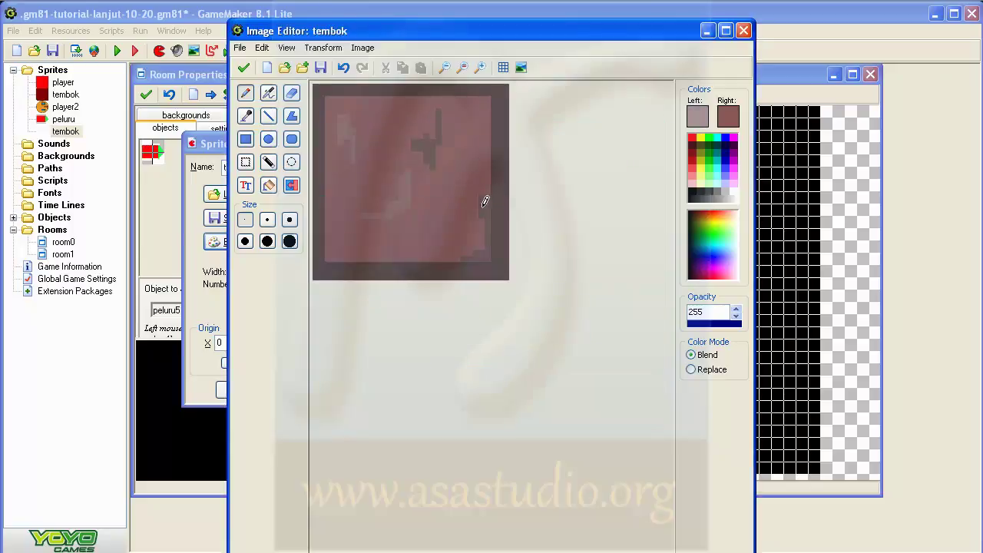
{"action": "mouse_move", "coordinate": [488, 190]}
{"action": "left_mouse_down"}
{"action": "mouse_move", "coordinate": [487, 176]}
{"action": "mouse_move", "coordinate": [483, 245]}
{"action": "mouse_move", "coordinate": [443, 257]}
{"action": "left_mouse_up"}
{"action": "mouse_move", "coordinate": [417, 201]}
{"action": "left_mouse_down"}
{"action": "mouse_move", "coordinate": [412, 177]}
{"action": "mouse_move", "coordinate": [407, 204]}
{"action": "mouse_move", "coordinate": [381, 227]}
{"action": "left_mouse_up"}
{"action": "left_click_drag", "start_coordinate": [438, 146], "coordinate": [436, 168]}
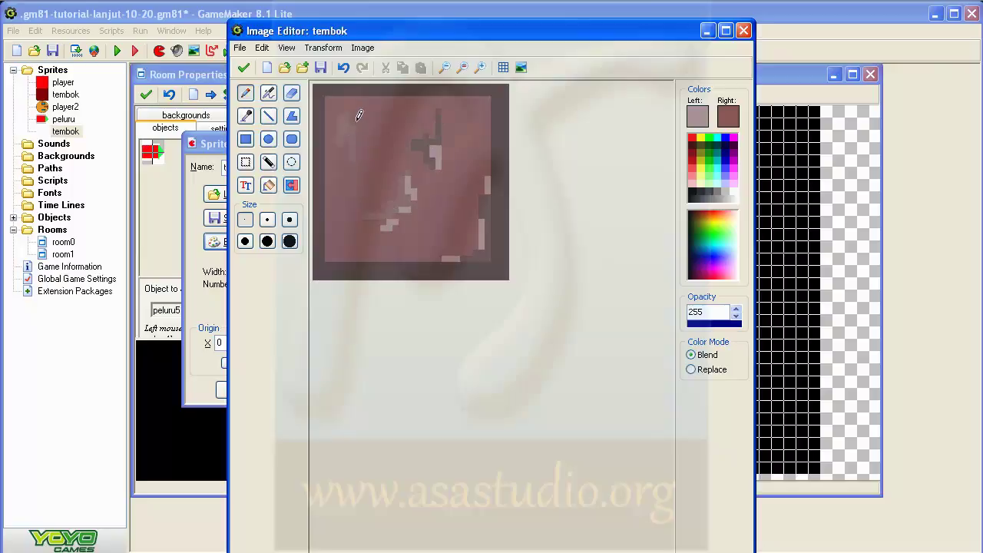
{"action": "left_click_drag", "start_coordinate": [346, 113], "coordinate": [347, 132]}
{"action": "left_click_drag", "start_coordinate": [480, 104], "coordinate": [475, 175]}
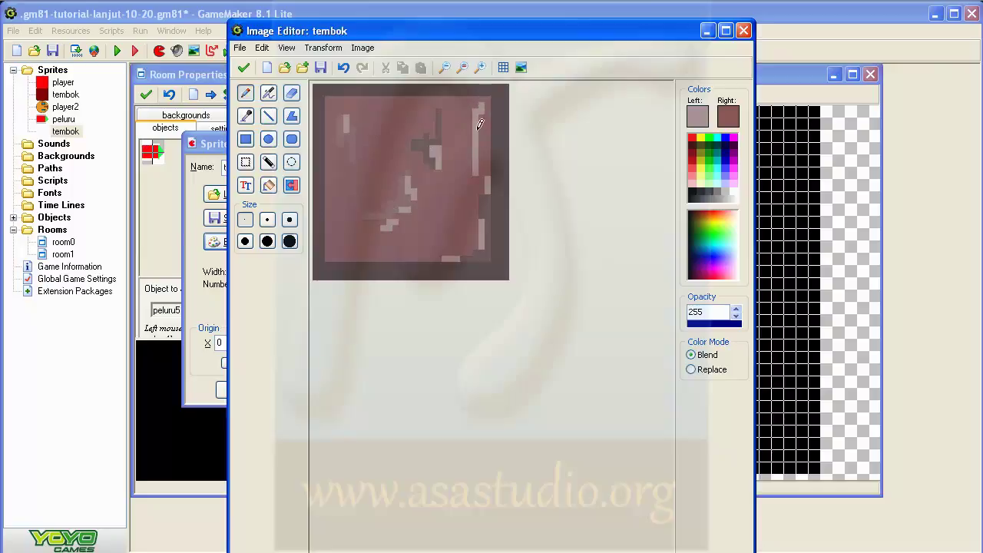
{"action": "left_click_drag", "start_coordinate": [486, 106], "coordinate": [489, 141]}
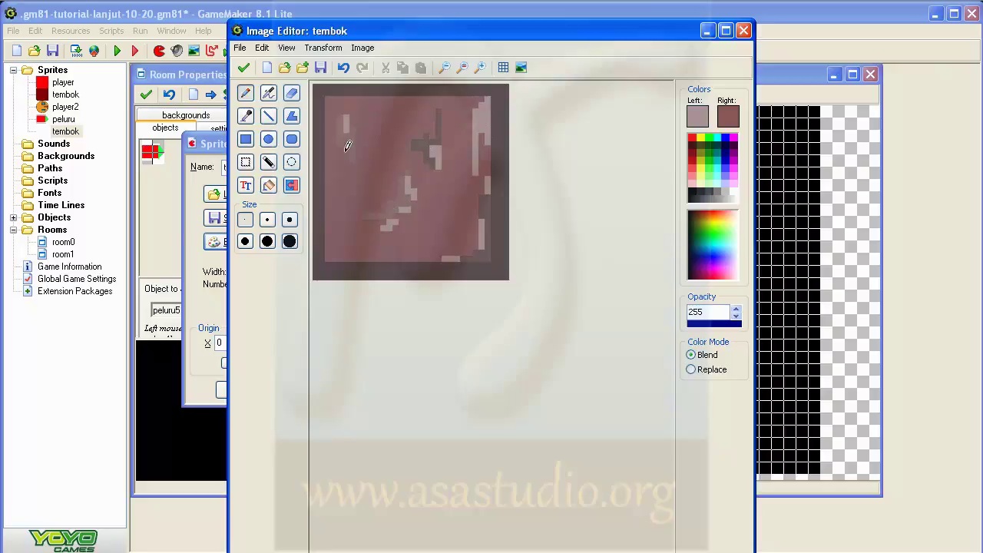
Accept the finished wall image and save it into the tembok sprite, closing the sprite's properties
{"action": "left_click", "coordinate": [244, 68]}
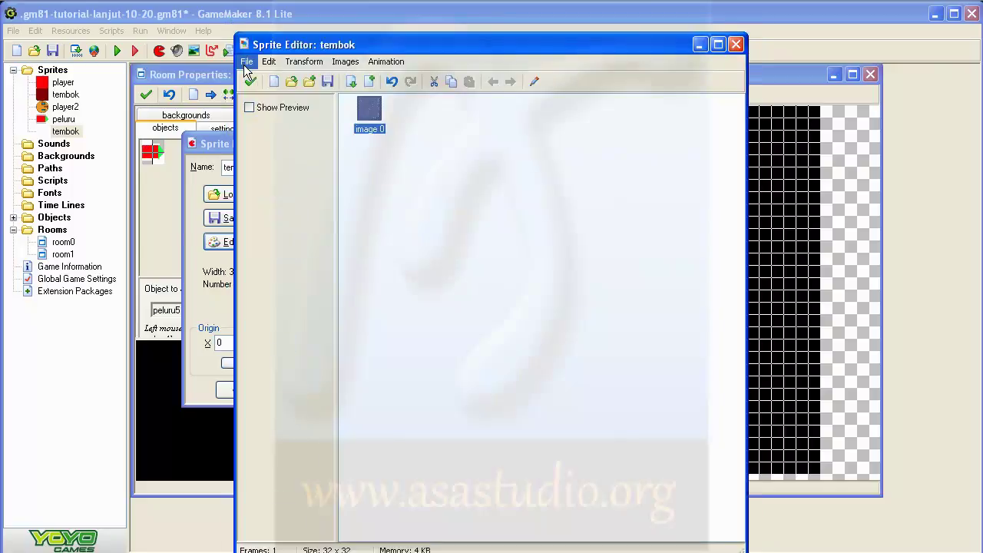
{"action": "left_click", "coordinate": [250, 81]}
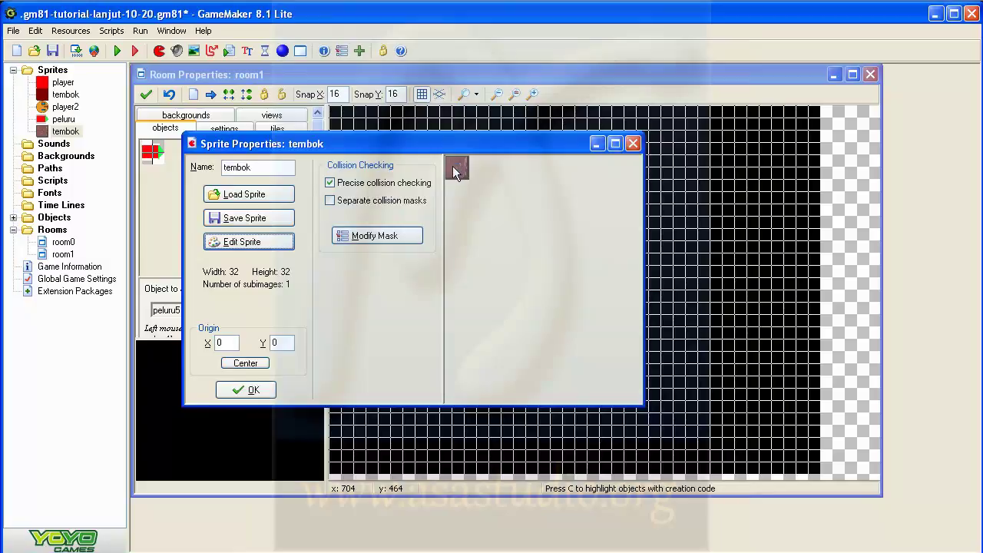
{"action": "left_click", "coordinate": [246, 388]}
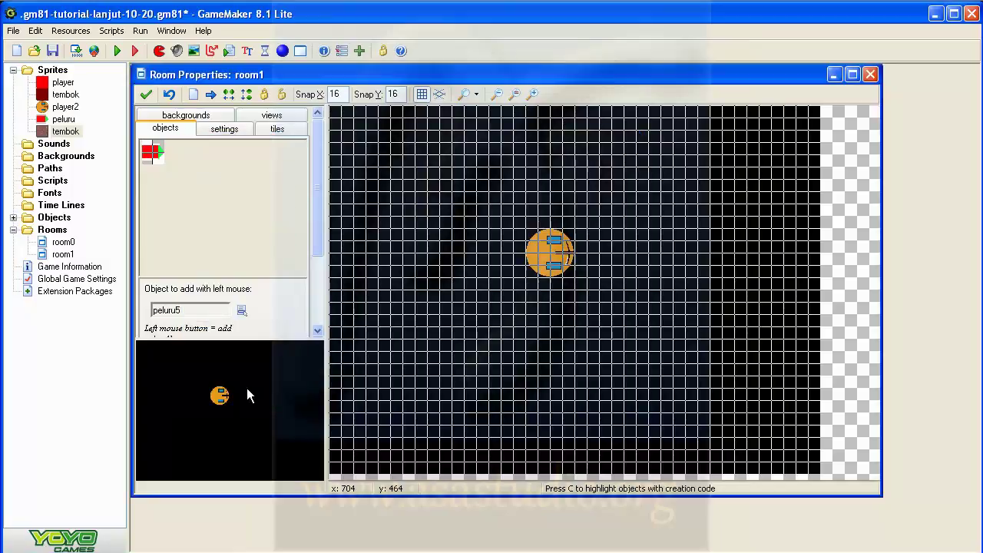
Create a new object named tembok, assign it the newly drawn tembok sprite, and leave it non-solid
{"action": "right_click", "coordinate": [46, 223]}
{"action": "left_click", "coordinate": [73, 224]}
{"action": "double_click", "coordinate": [282, 190]}
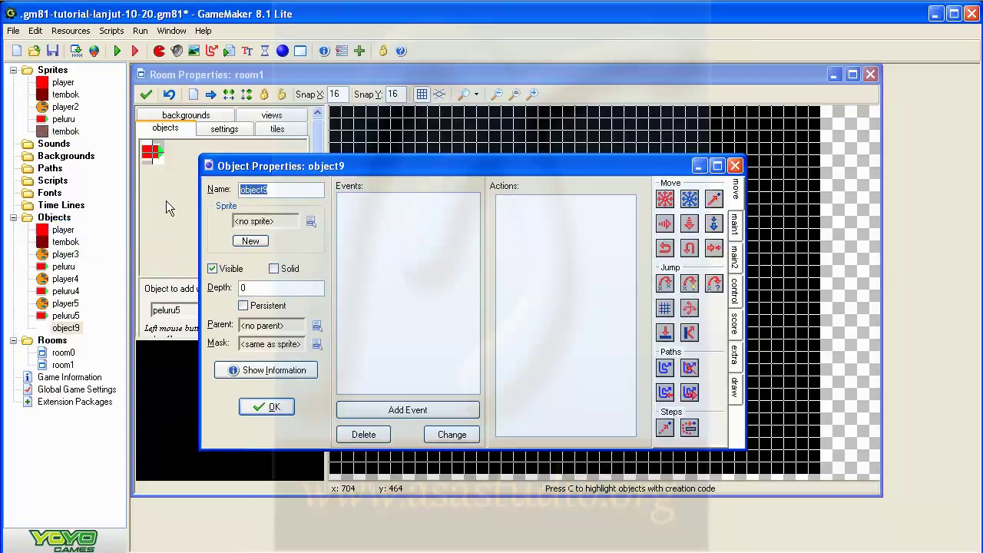
{"action": "type", "text": "tembok"}
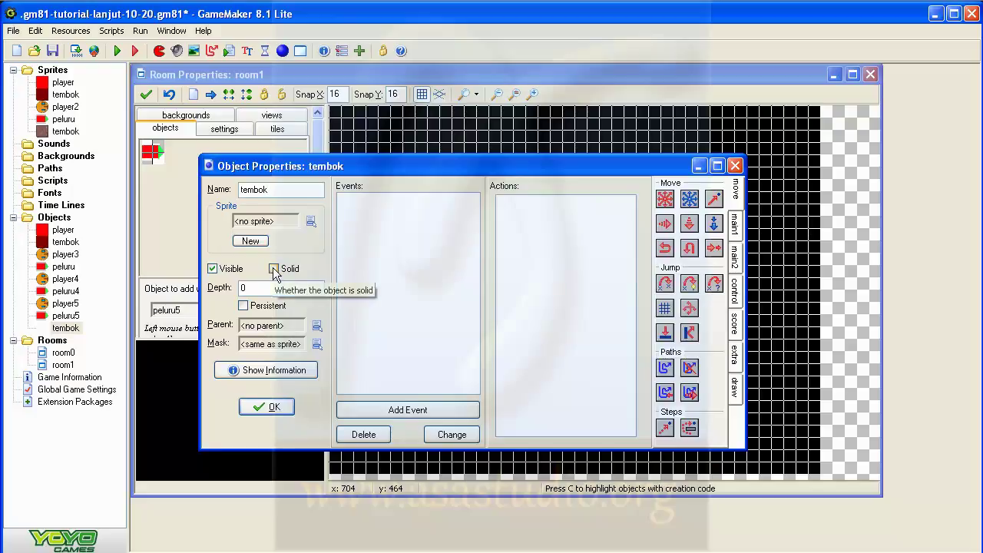
{"action": "left_click", "coordinate": [311, 221]}
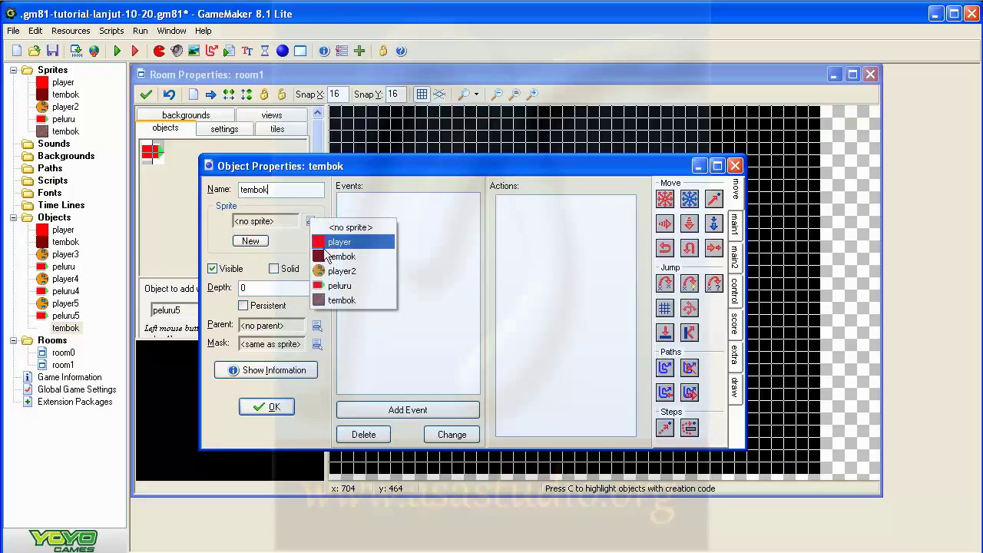
{"action": "left_click", "coordinate": [336, 299]}
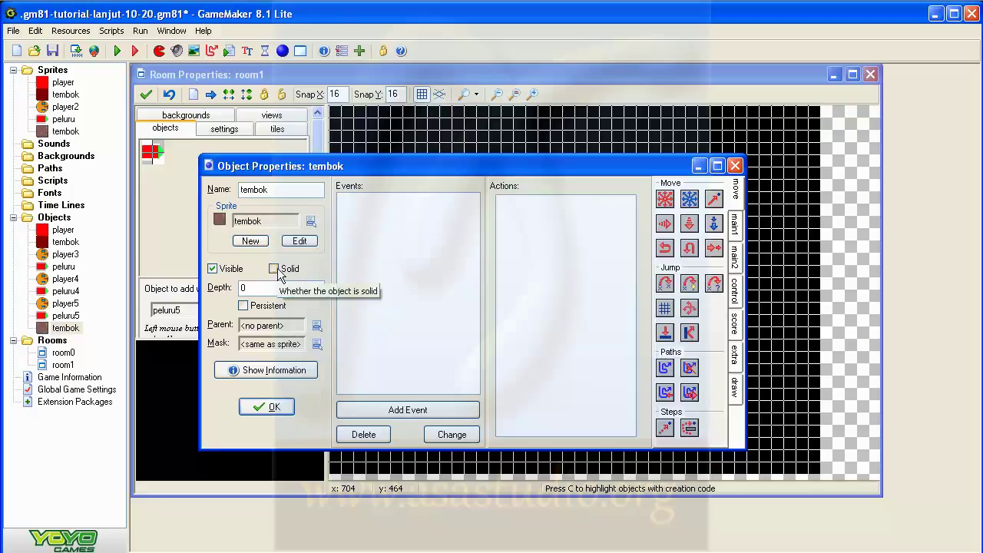
{"action": "left_click", "coordinate": [284, 270]}
{"action": "left_click", "coordinate": [284, 270]}
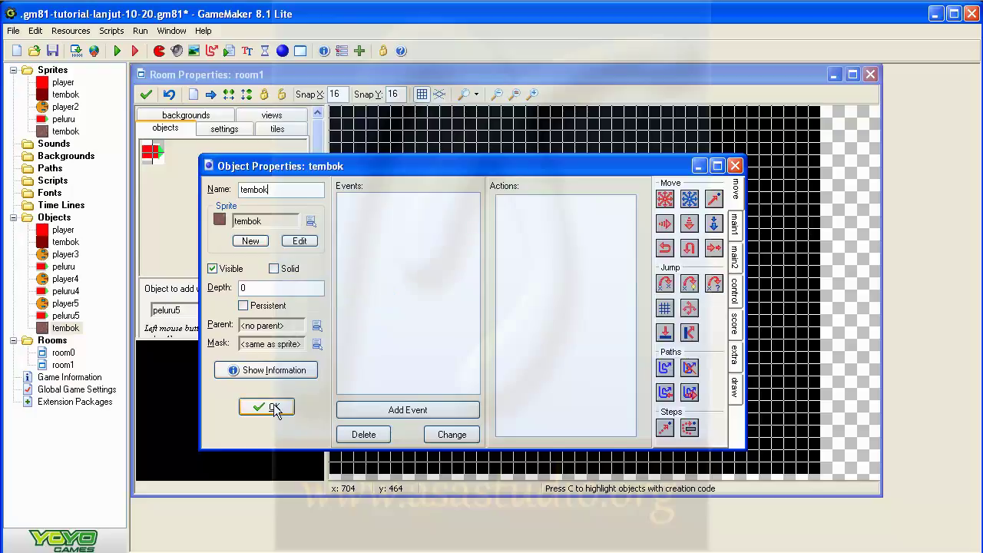
Add a collision event with player5 to the tembok object
{"action": "left_click", "coordinate": [392, 409]}
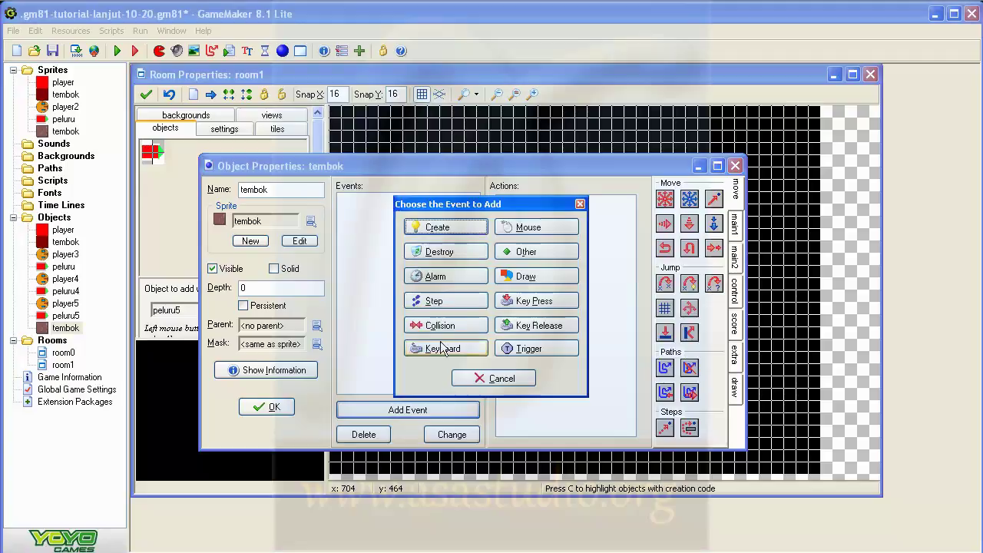
{"action": "left_click", "coordinate": [418, 324]}
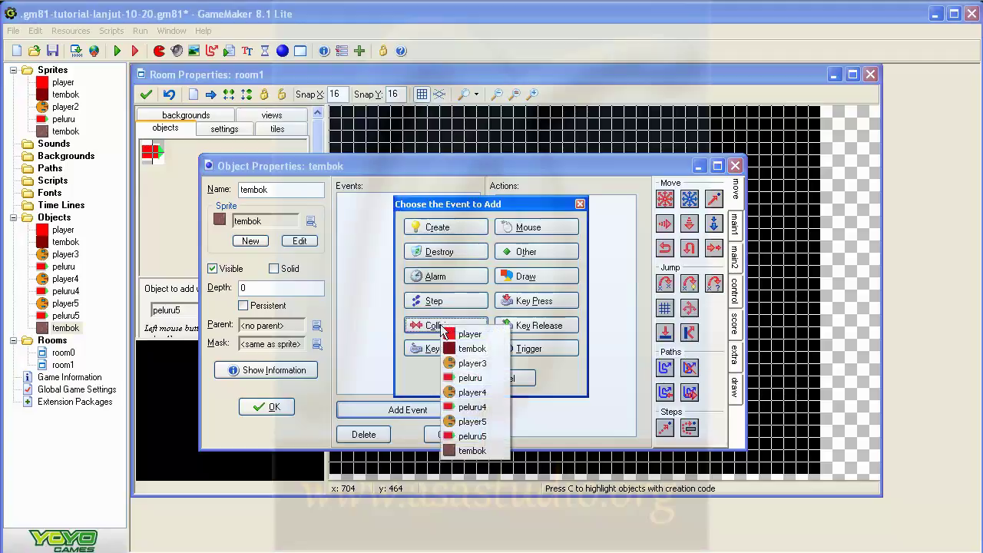
{"action": "left_click", "coordinate": [485, 422]}
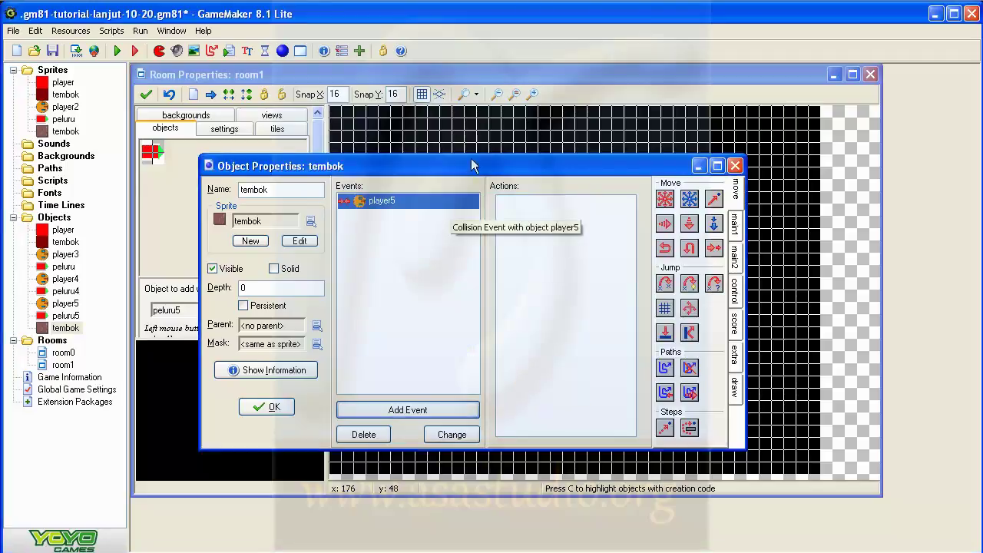
{"action": "left_click_drag", "start_coordinate": [469, 172], "coordinate": [422, 238]}
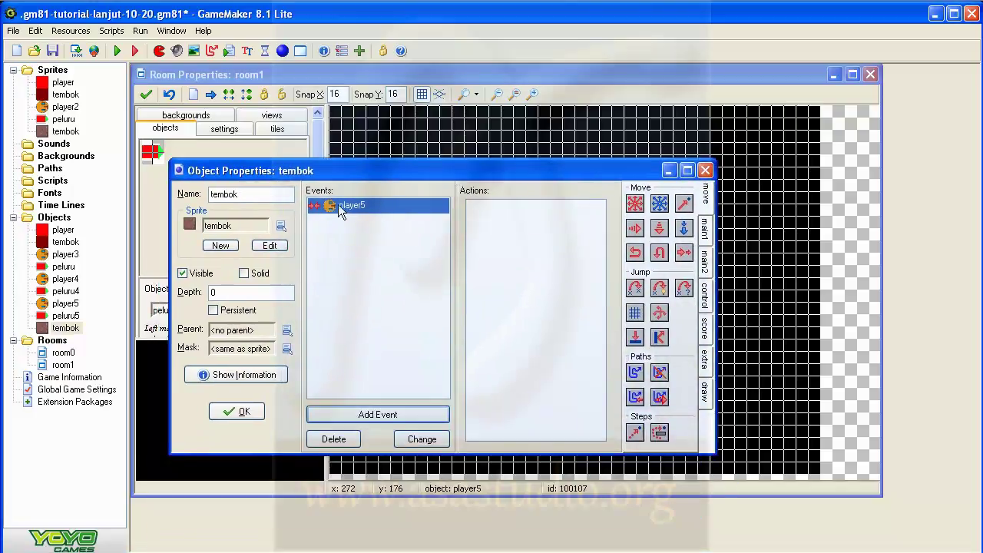
Examine the actions in player5's Up and Left keyboard events, including the horizontal speed setting, and close its properties
{"action": "double_click", "coordinate": [66, 304]}
{"action": "left_click", "coordinate": [388, 268]}
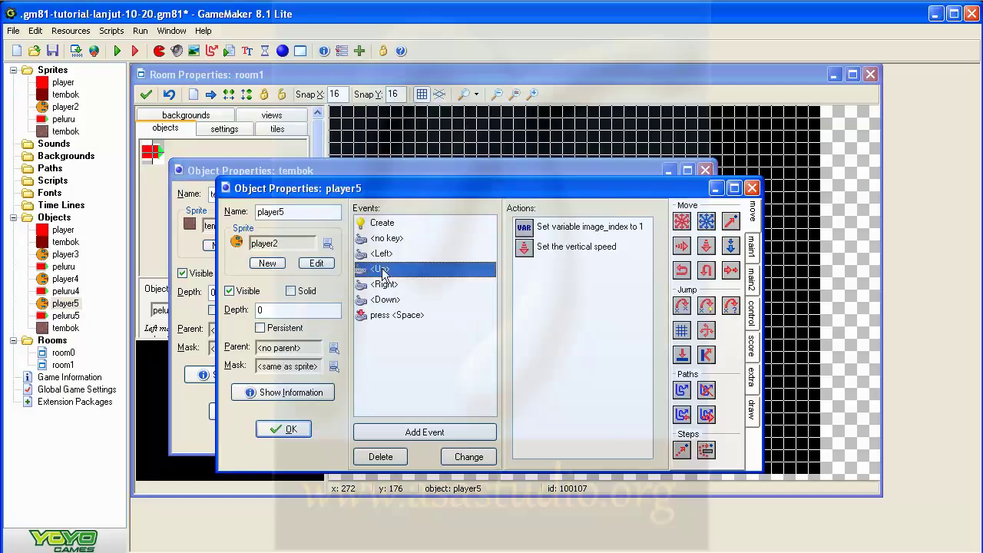
{"action": "left_click", "coordinate": [391, 254]}
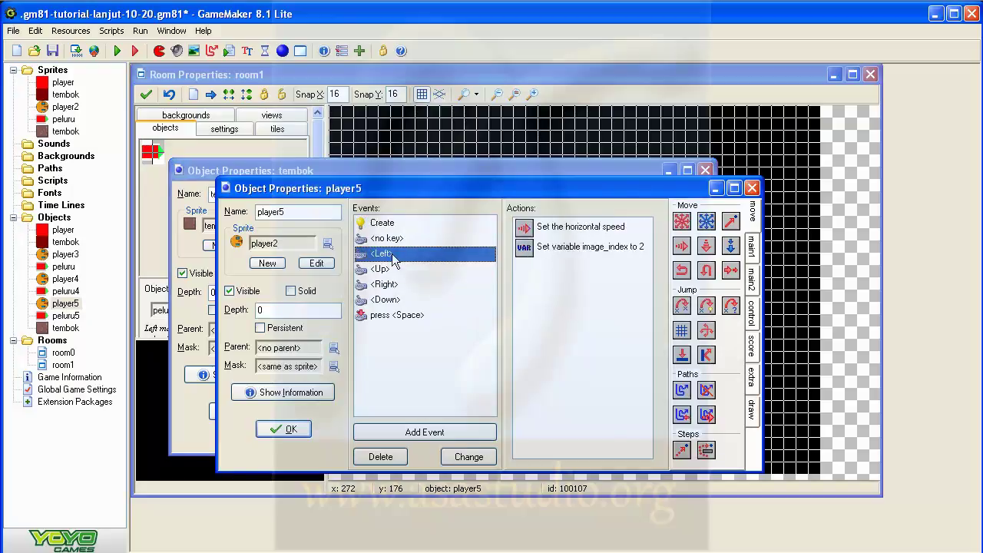
{"action": "mouse_move", "coordinate": [558, 238]}
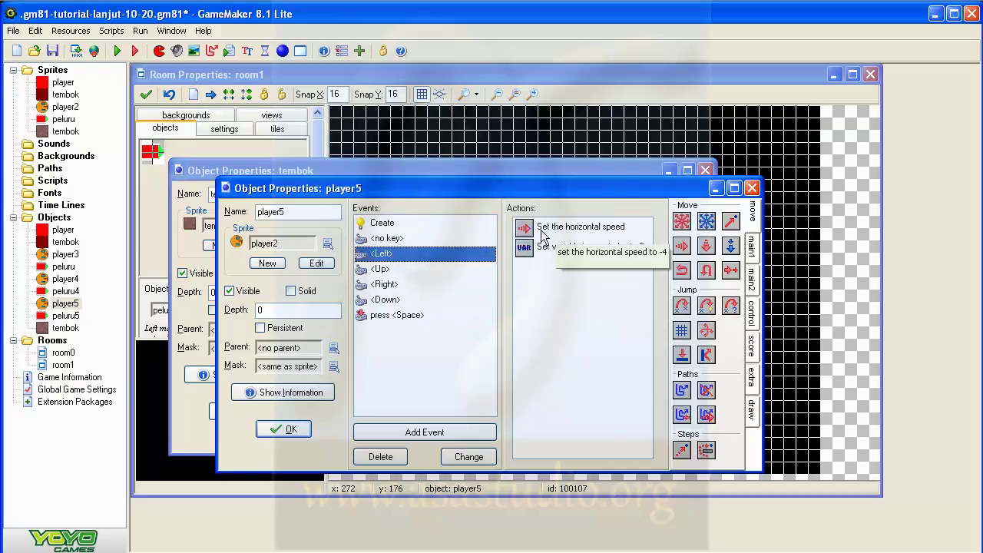
{"action": "left_click", "coordinate": [752, 187]}
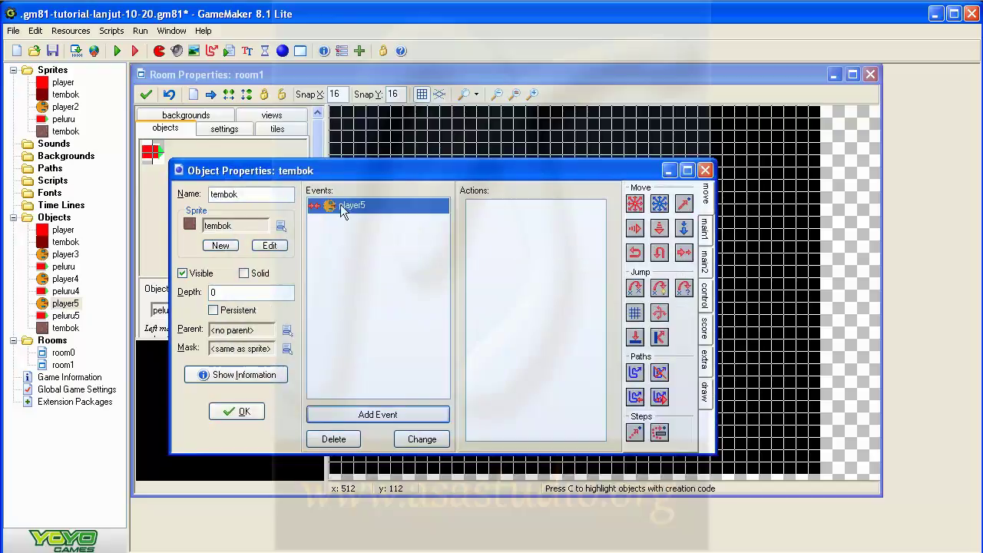
Copy the horizontal and vertical speed actions from player5's no key event and close its properties
{"action": "double_click", "coordinate": [59, 307]}
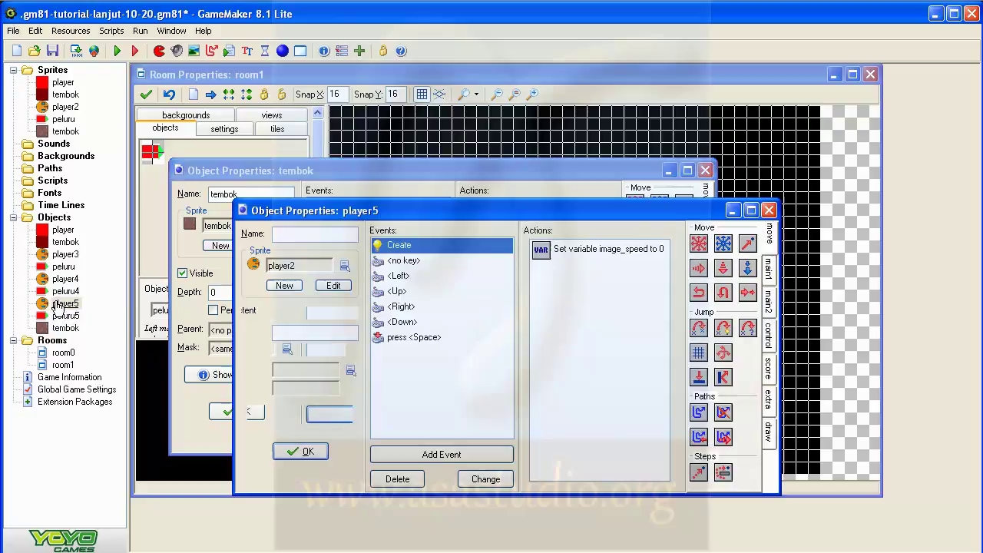
{"action": "left_click", "coordinate": [396, 261]}
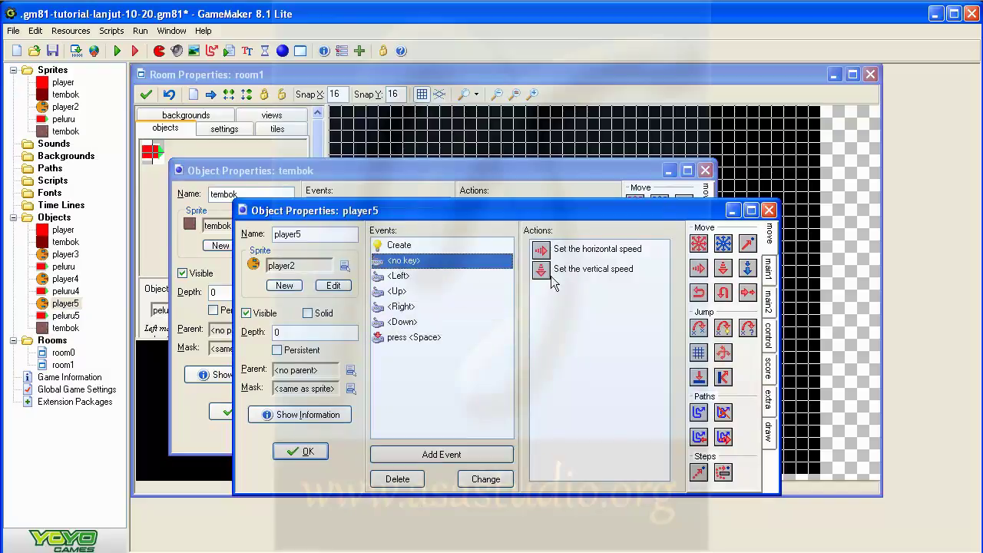
{"action": "left_click", "coordinate": [547, 251]}
{"action": "left_click", "coordinate": [545, 269], "text": "shift"}
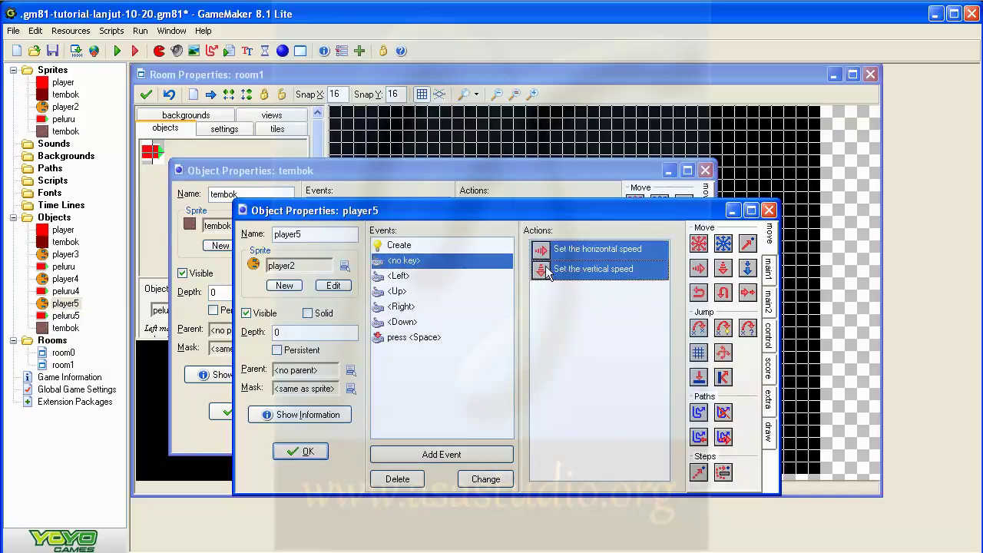
{"action": "right_click", "coordinate": [545, 269]}
{"action": "left_click", "coordinate": [574, 310]}
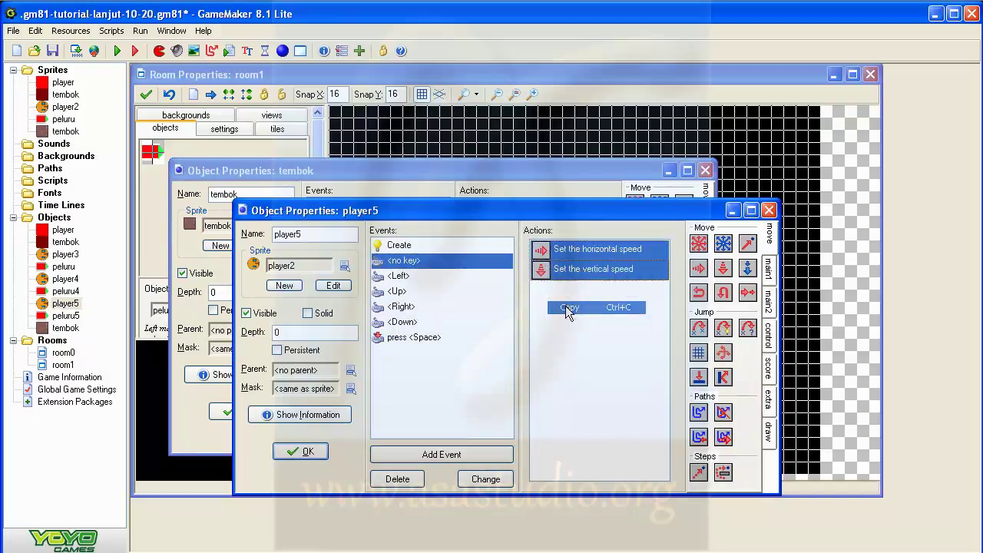
{"action": "left_click", "coordinate": [768, 210]}
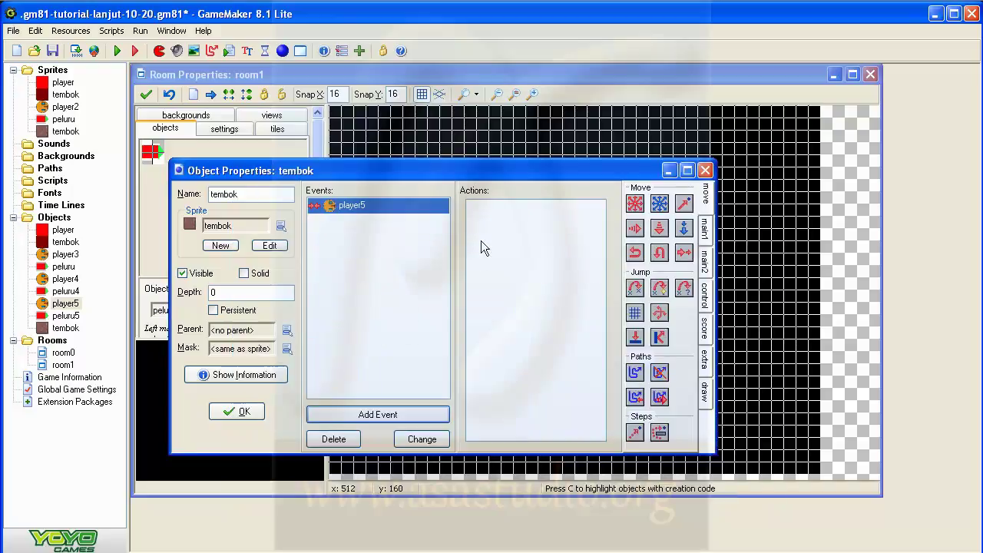
Paste the copied speed actions into tembok's collision event with player5 and close the object's properties, keeping the changes
{"action": "right_click", "coordinate": [480, 241]}
{"action": "left_click", "coordinate": [510, 293]}
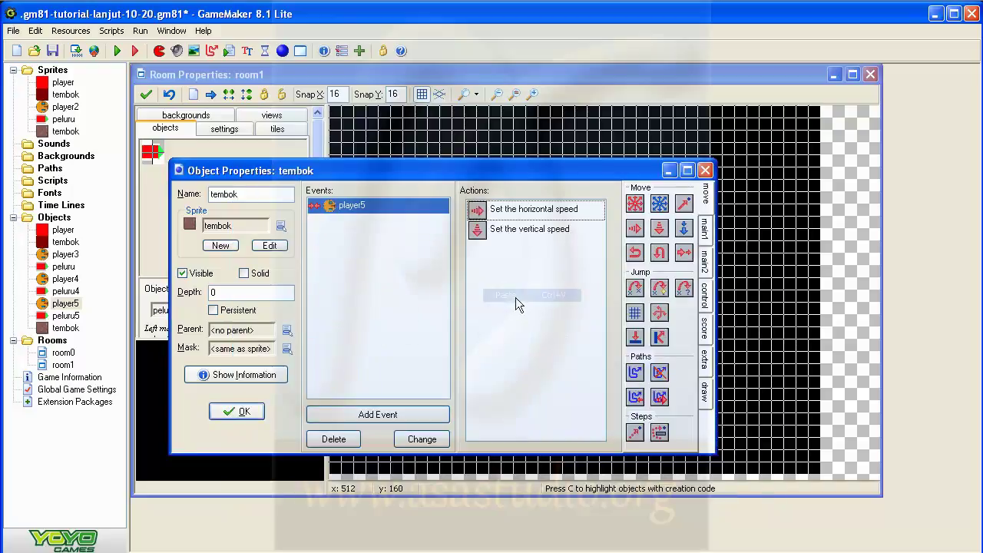
{"action": "left_click", "coordinate": [704, 172]}
{"action": "left_click", "coordinate": [445, 324]}
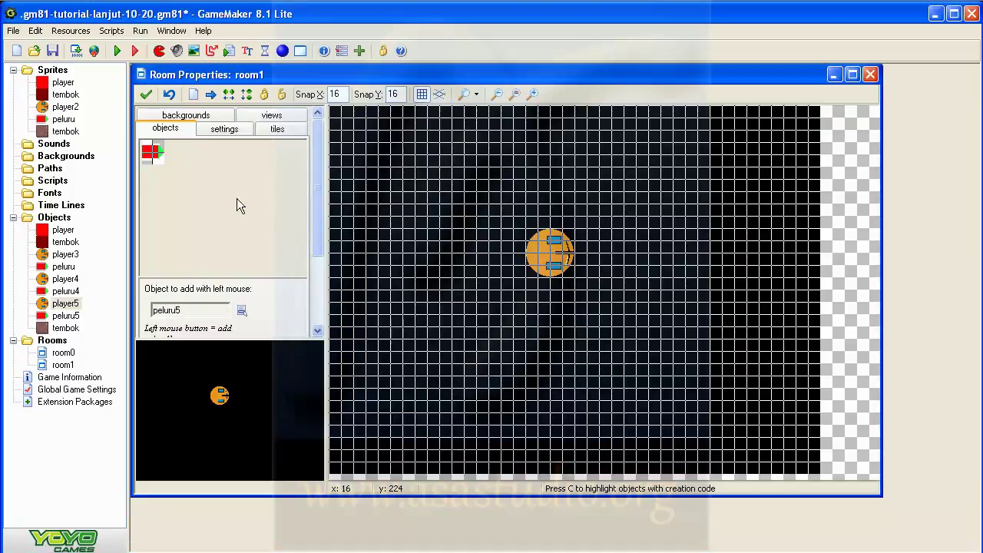
Place a full-height column of the new tembok object along room1's right edge, replacing the misaligned lower blocks with aligned ones
{"action": "left_click", "coordinate": [176, 154]}
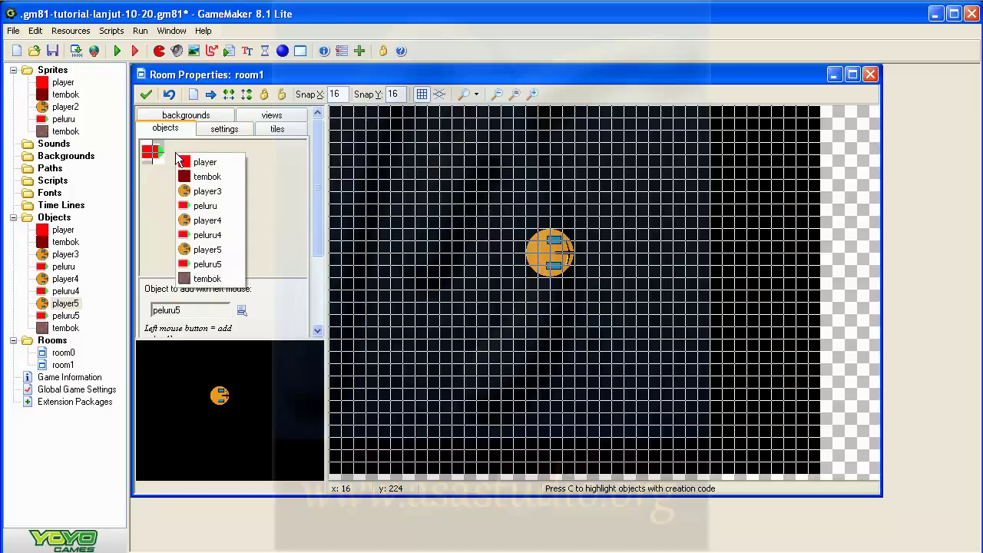
{"action": "left_click", "coordinate": [203, 285]}
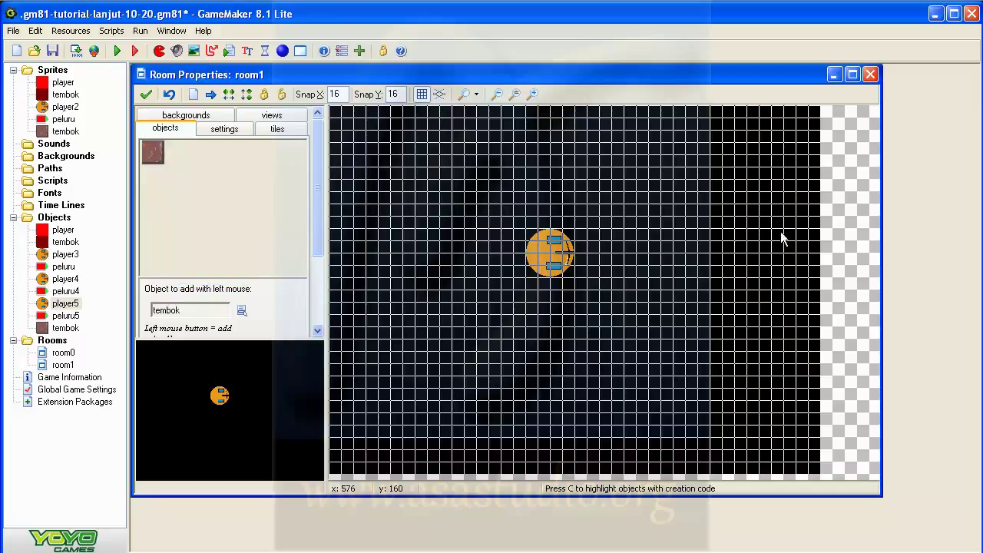
{"action": "left_click", "coordinate": [807, 115]}
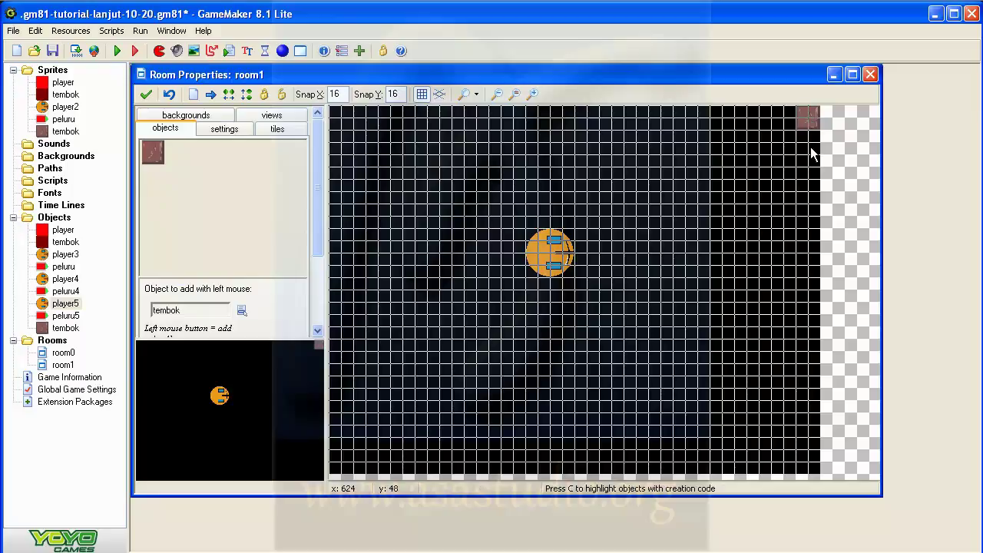
{"action": "left_click_drag", "start_coordinate": [810, 146], "coordinate": [810, 295], "text": "shift"}
{"action": "left_click_drag", "start_coordinate": [811, 342], "coordinate": [812, 412], "text": "shift"}
{"action": "left_click_drag", "start_coordinate": [813, 453], "coordinate": [812, 450], "text": "shift"}
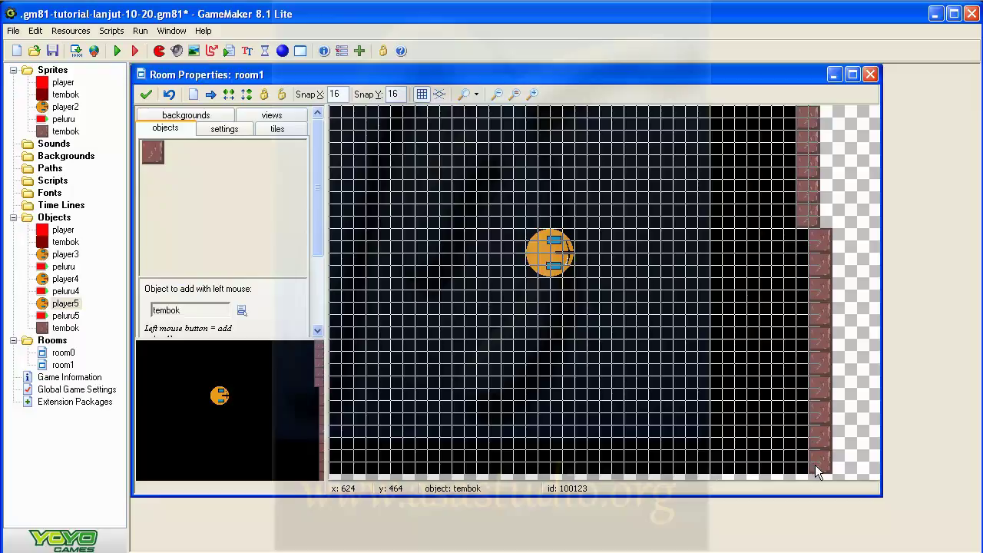
{"action": "right_click_drag", "start_coordinate": [815, 465], "coordinate": [820, 281]}
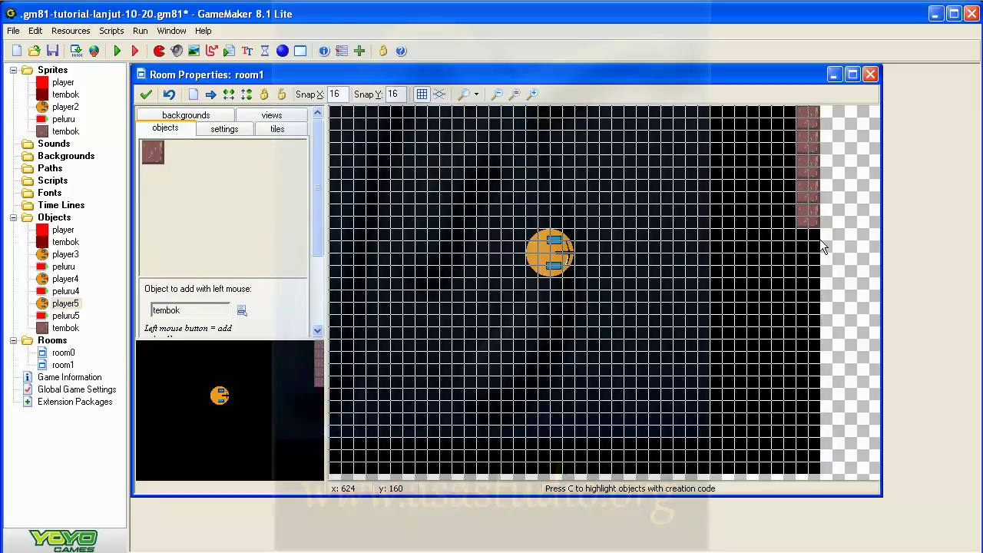
{"action": "left_click_drag", "start_coordinate": [807, 239], "coordinate": [807, 465]}
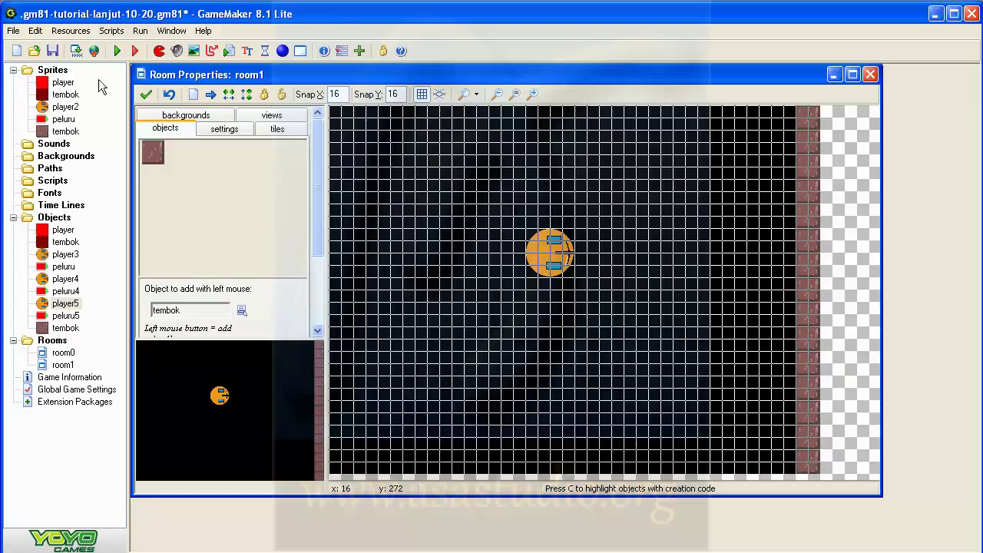
Run the game, move the player right into the wall to test the collision, and close the game window
{"action": "left_click", "coordinate": [117, 51]}
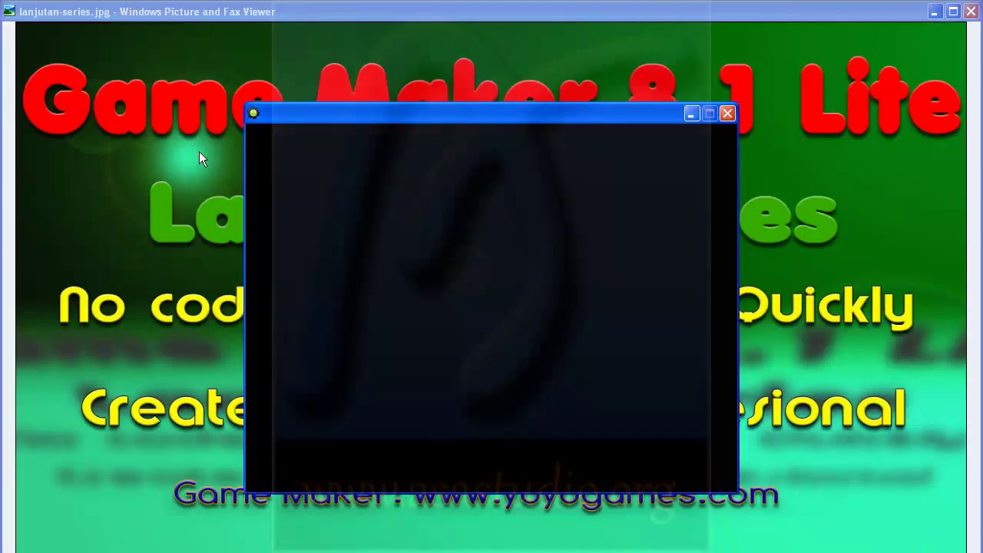
{"action": "key", "text": "Right"}
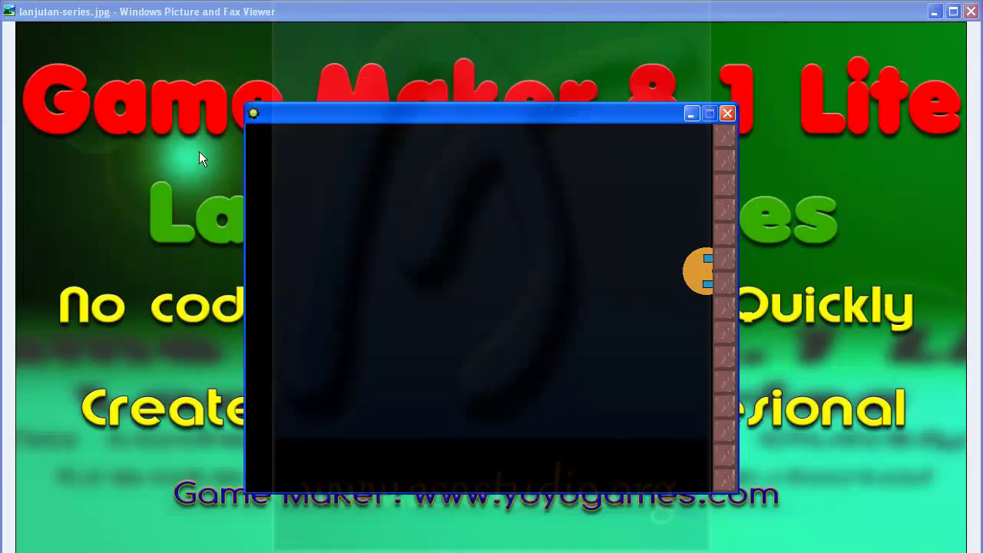
{"action": "left_click", "coordinate": [726, 113]}
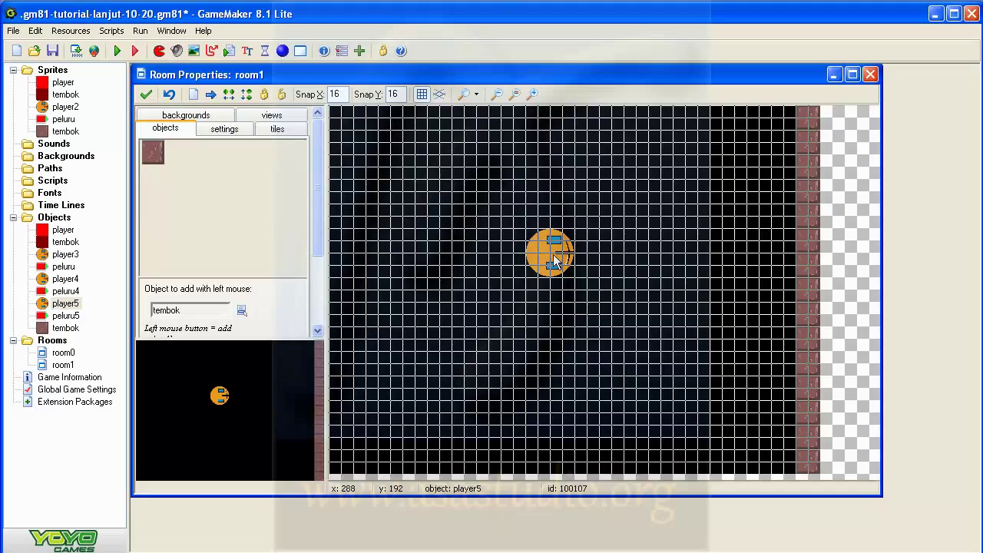
Delete the existing player5 instance from room1, along with the stray tembok on it, and place a new player5 slightly further left
{"action": "left_click", "coordinate": [550, 261]}
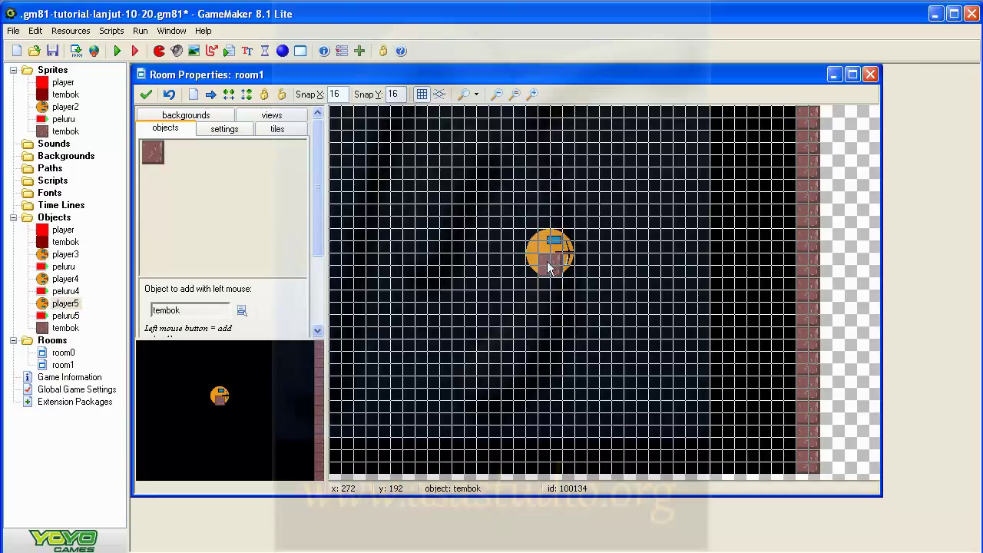
{"action": "right_click", "coordinate": [548, 267]}
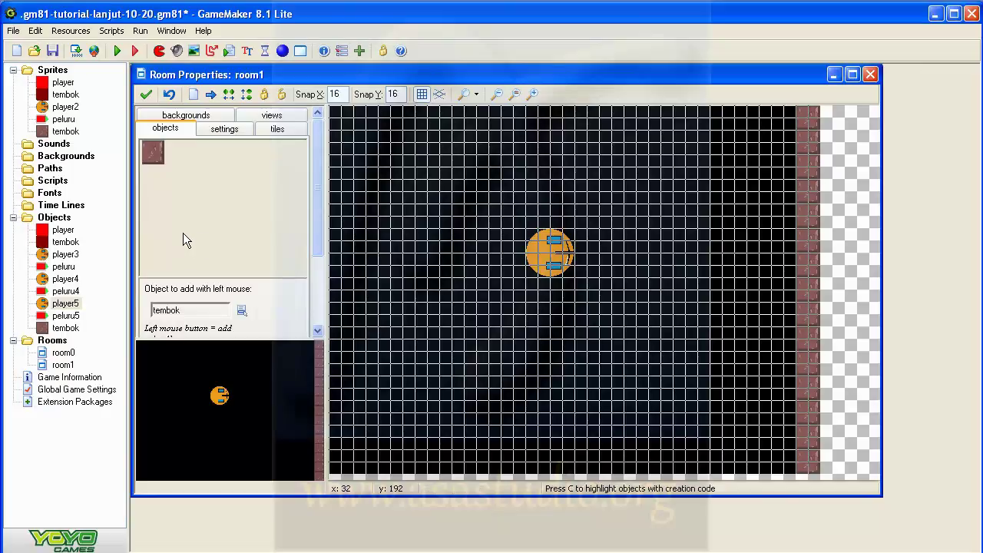
{"action": "left_click", "coordinate": [188, 190]}
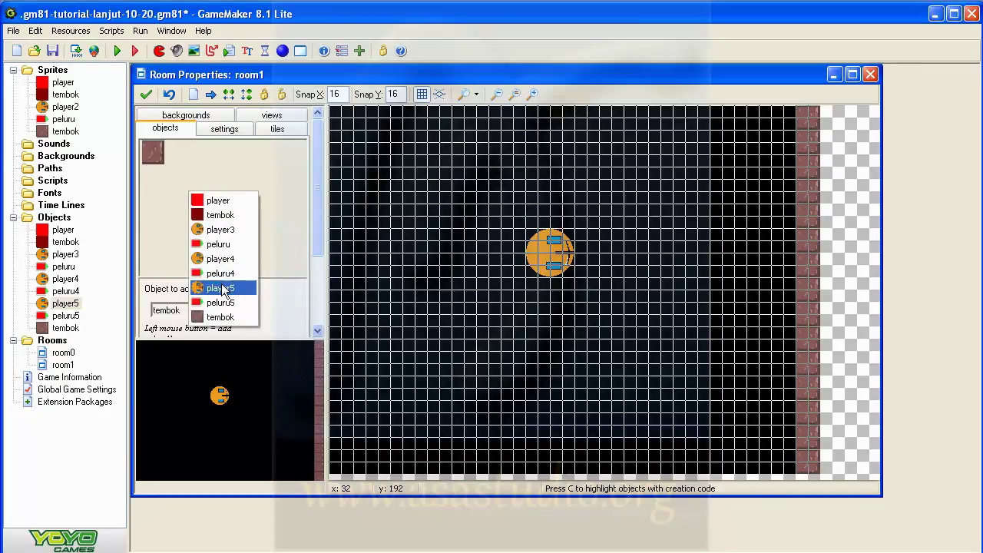
{"action": "right_click", "coordinate": [551, 255]}
{"action": "left_click", "coordinate": [575, 263]}
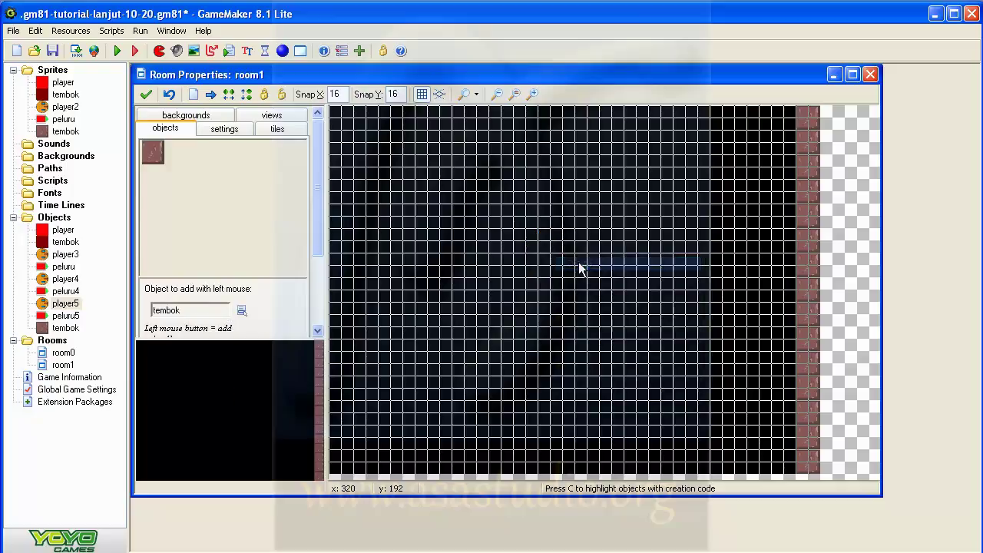
{"action": "left_click", "coordinate": [193, 198]}
{"action": "left_click", "coordinate": [230, 295]}
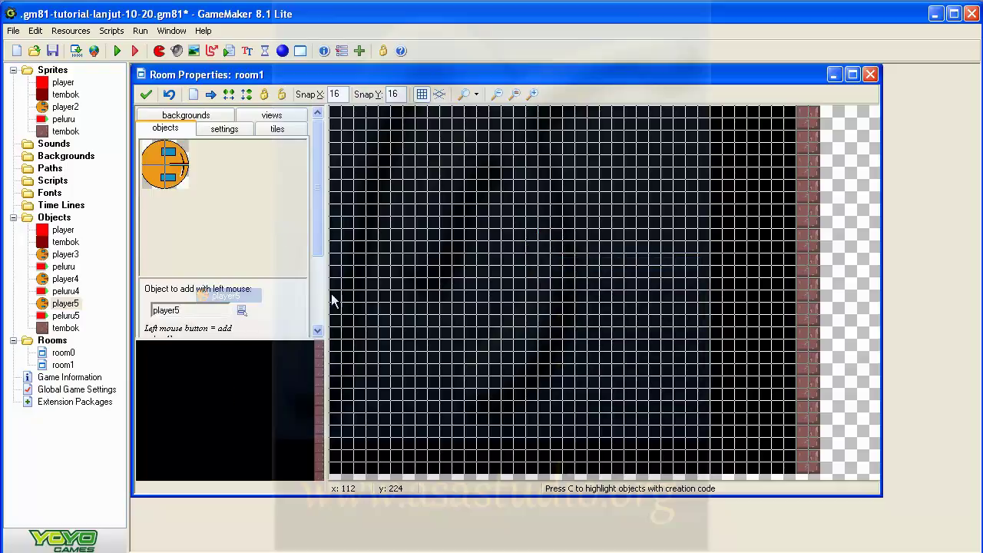
{"action": "left_click", "coordinate": [516, 266]}
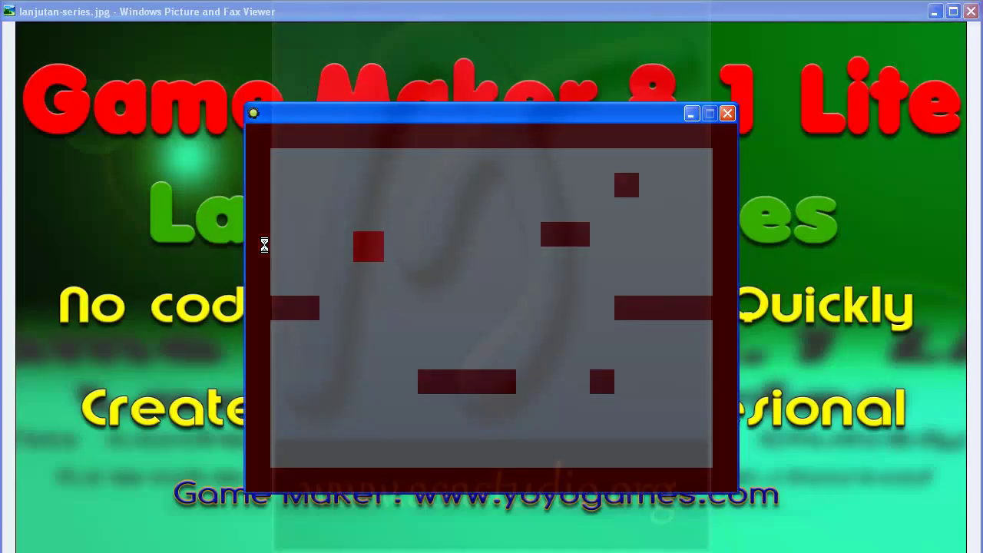
Test the repositioned player against the wall by moving it right, left and right again, and close the game
{"action": "key", "text": "Right"}
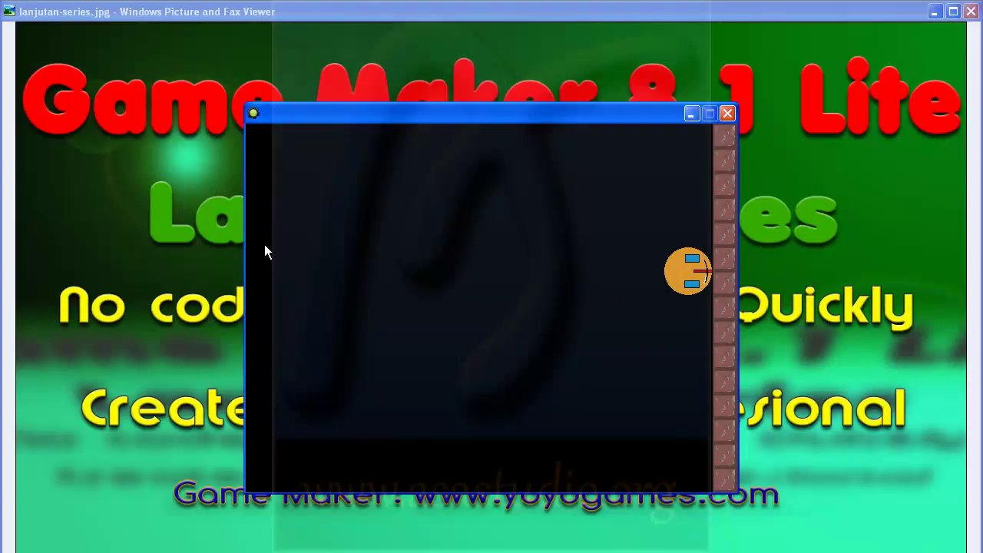
{"action": "key", "text": "Left"}
{"action": "key", "text": "Right"}
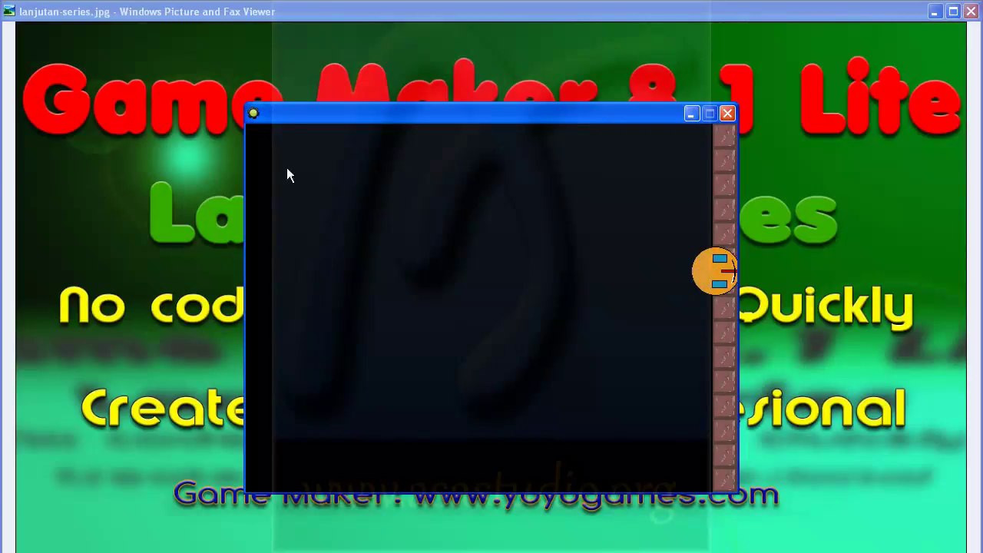
{"action": "left_click", "coordinate": [726, 114]}
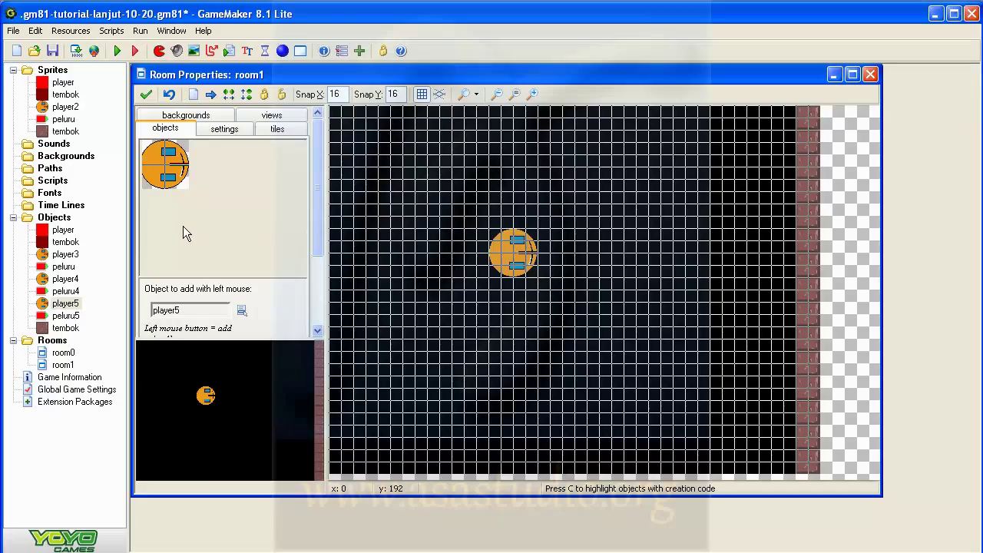
Check the horizontal speed action in tembok's player5 collision event, apply the vertical speed action to Other, and accept the object
{"action": "double_click", "coordinate": [66, 330]}
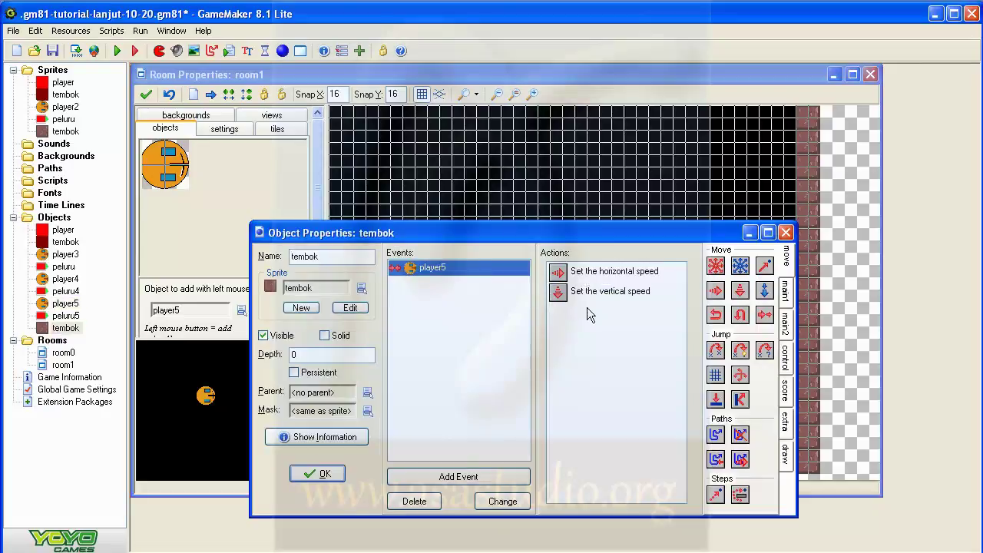
{"action": "double_click", "coordinate": [585, 273]}
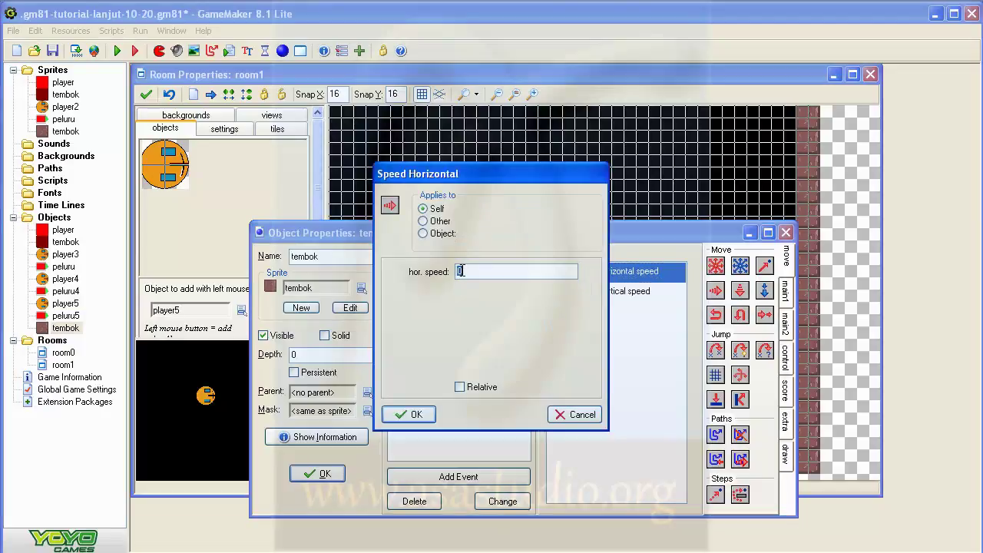
{"action": "left_click", "coordinate": [418, 414]}
{"action": "double_click", "coordinate": [593, 291]}
{"action": "left_click", "coordinate": [422, 221]}
{"action": "left_click", "coordinate": [414, 414]}
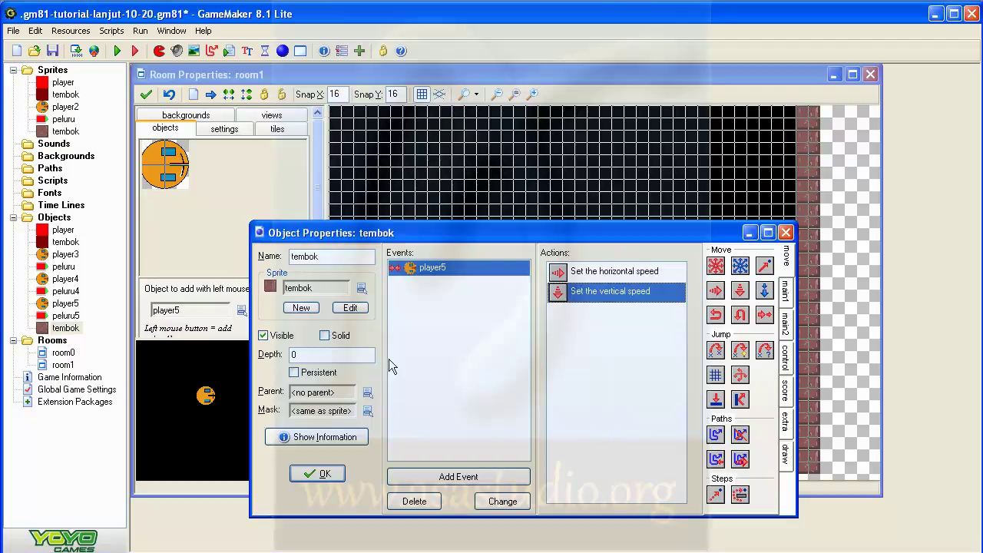
{"action": "left_click", "coordinate": [321, 474]}
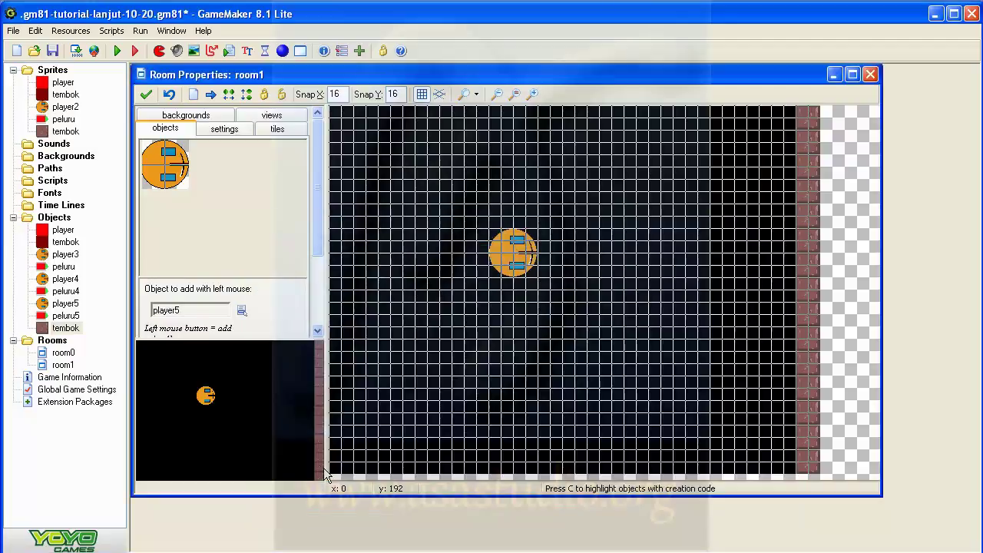
Run the game again to test the edited collision actions, moving the player towards and away from the wall, and close it
{"action": "left_click", "coordinate": [117, 51]}
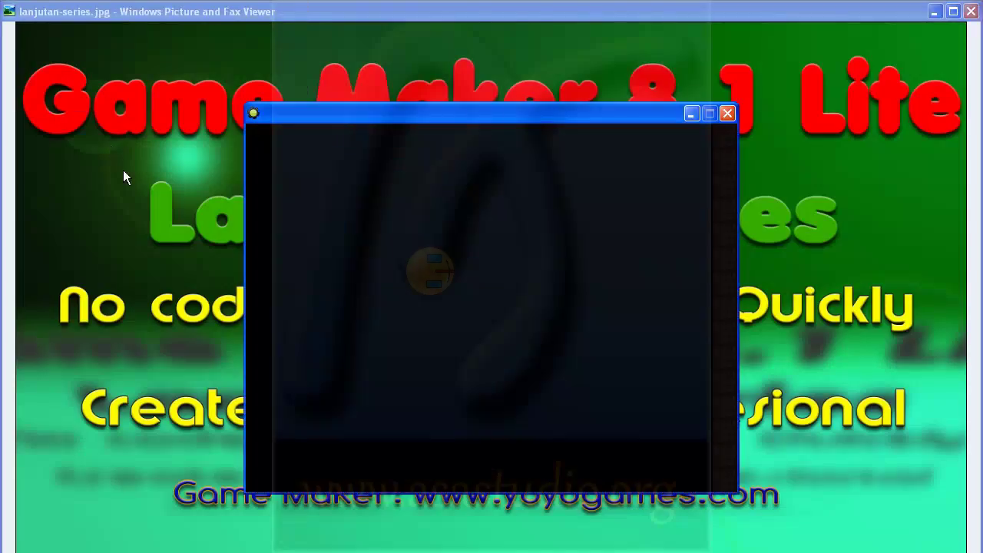
{"action": "key", "text": "Right"}
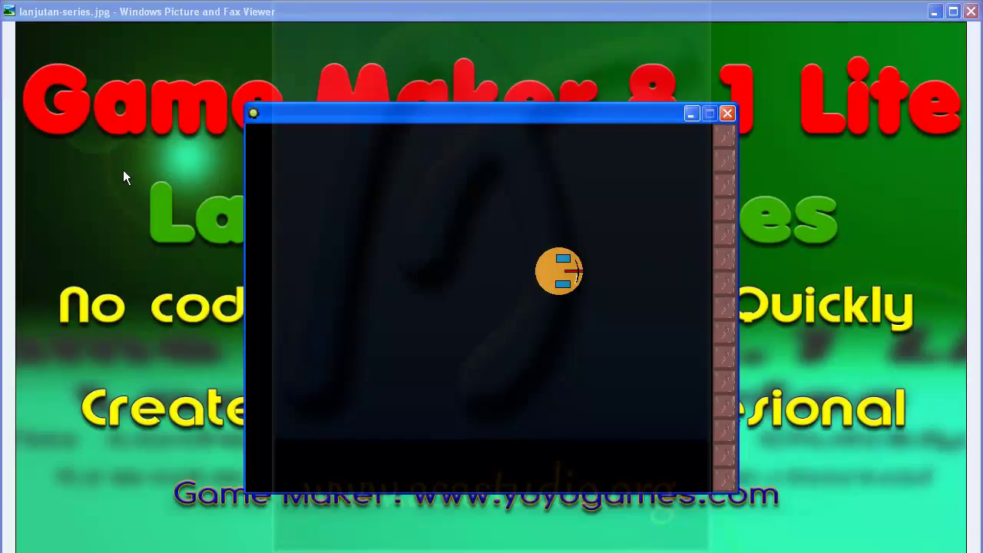
{"action": "key", "text": "Left"}
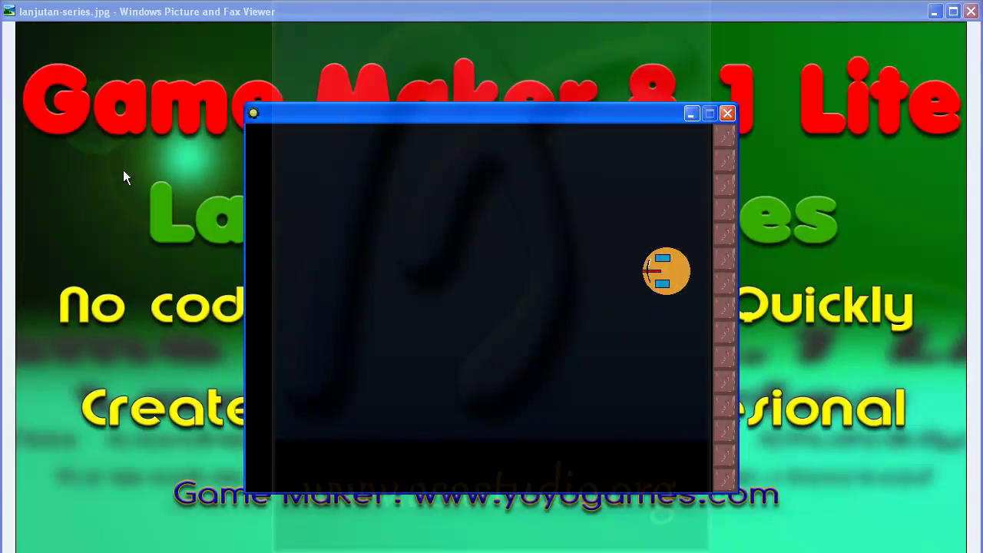
{"action": "key", "text": "Right"}
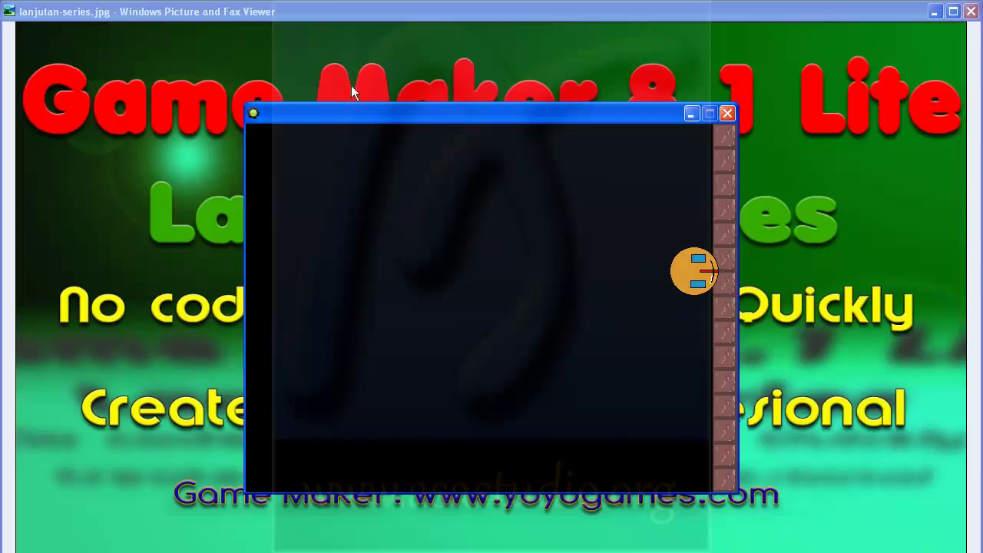
{"action": "left_click", "coordinate": [727, 113]}
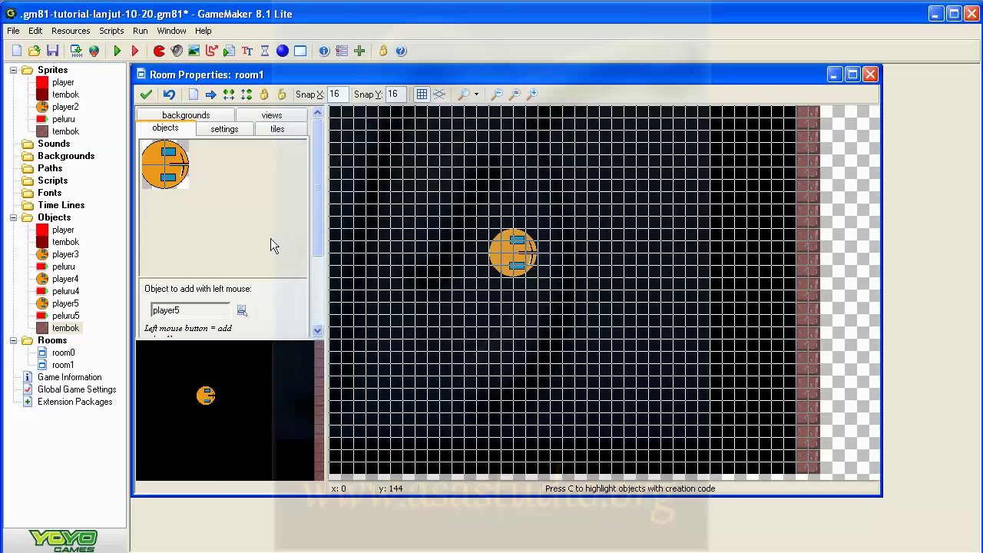
In tembok's player5 collision event, apply the horizontal speed action to the player5 object instead of Other
{"action": "double_click", "coordinate": [66, 328]}
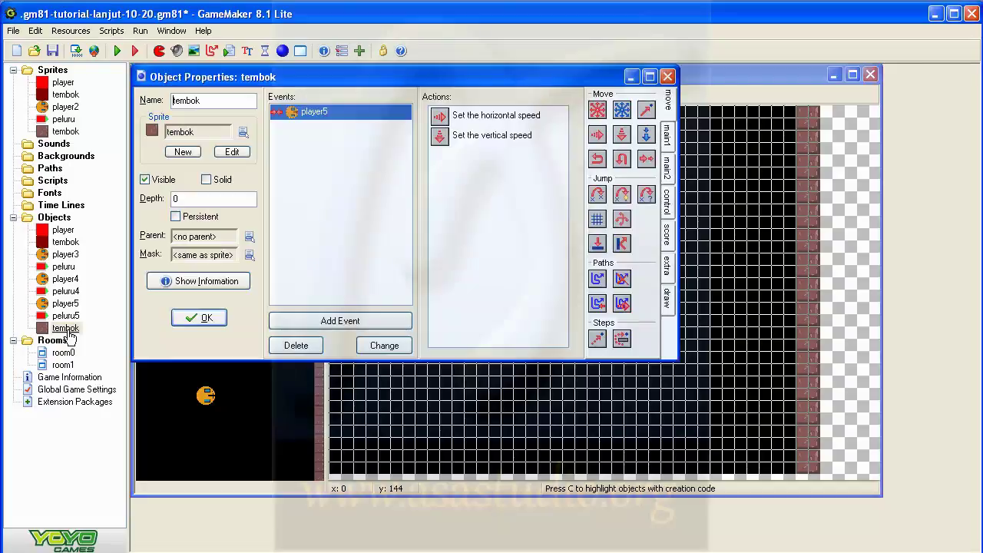
{"action": "double_click", "coordinate": [440, 117]}
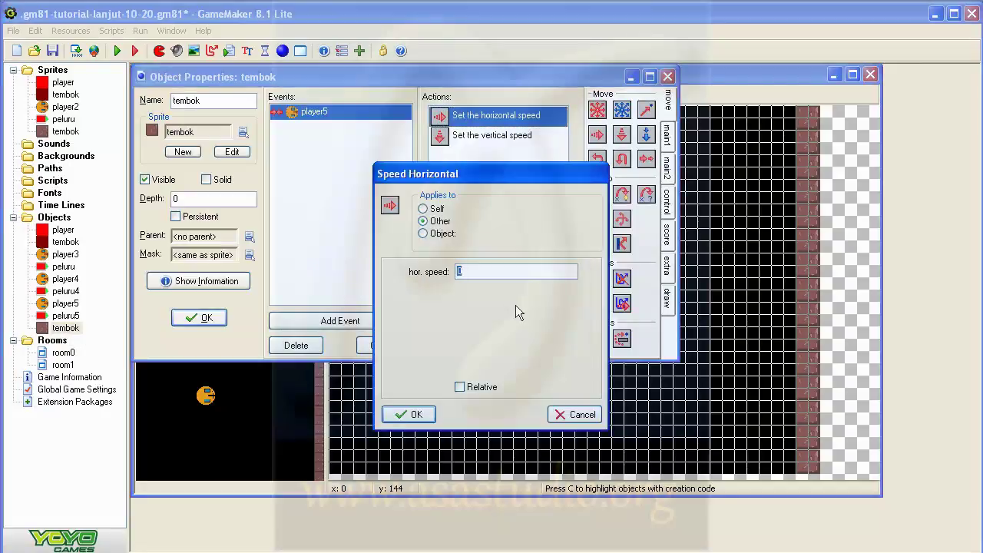
{"action": "left_click", "coordinate": [441, 241]}
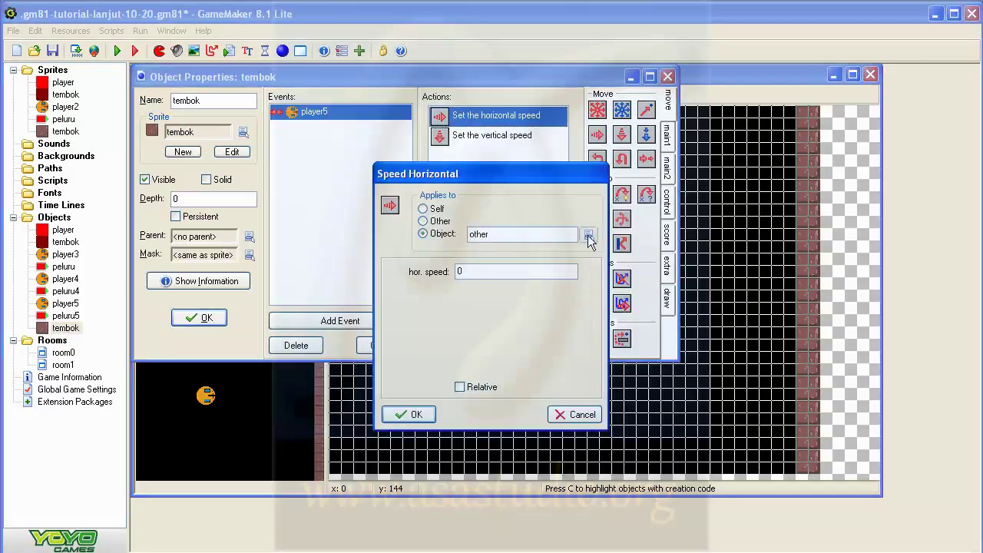
{"action": "left_click", "coordinate": [587, 234]}
{"action": "left_click", "coordinate": [619, 332]}
{"action": "left_click", "coordinate": [414, 413]}
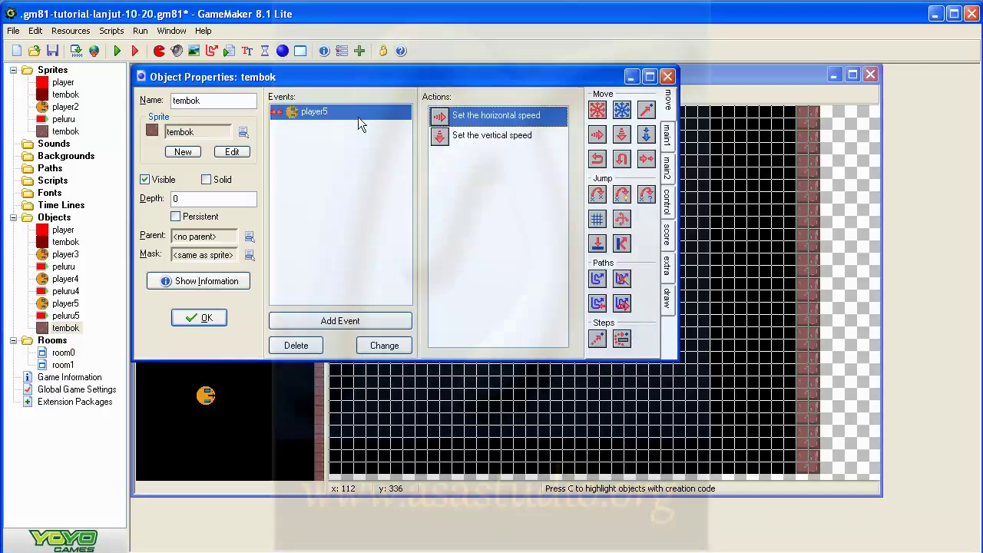
Apply the collision event's vertical speed action to the player5 object too, and test the player against the wall in a game run
{"action": "left_click", "coordinate": [458, 137]}
{"action": "double_click", "coordinate": [458, 136]}
{"action": "left_click", "coordinate": [437, 235]}
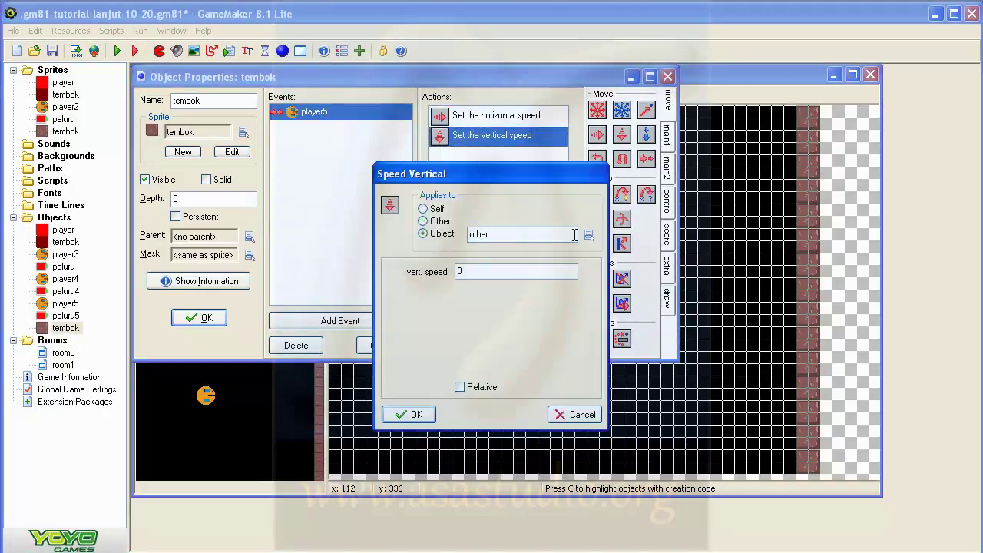
{"action": "left_click", "coordinate": [588, 235]}
{"action": "left_click", "coordinate": [618, 329]}
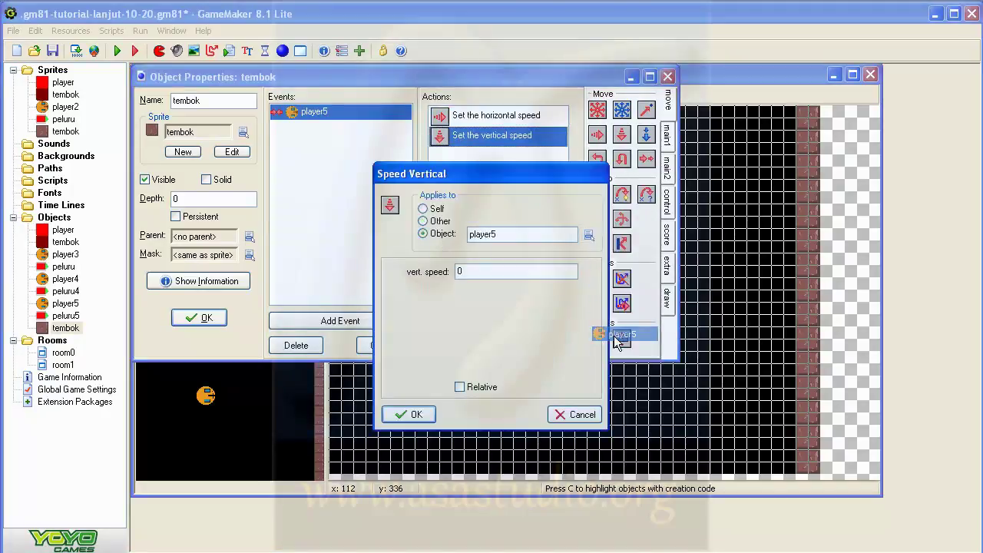
{"action": "left_click", "coordinate": [416, 416]}
{"action": "left_click", "coordinate": [116, 51]}
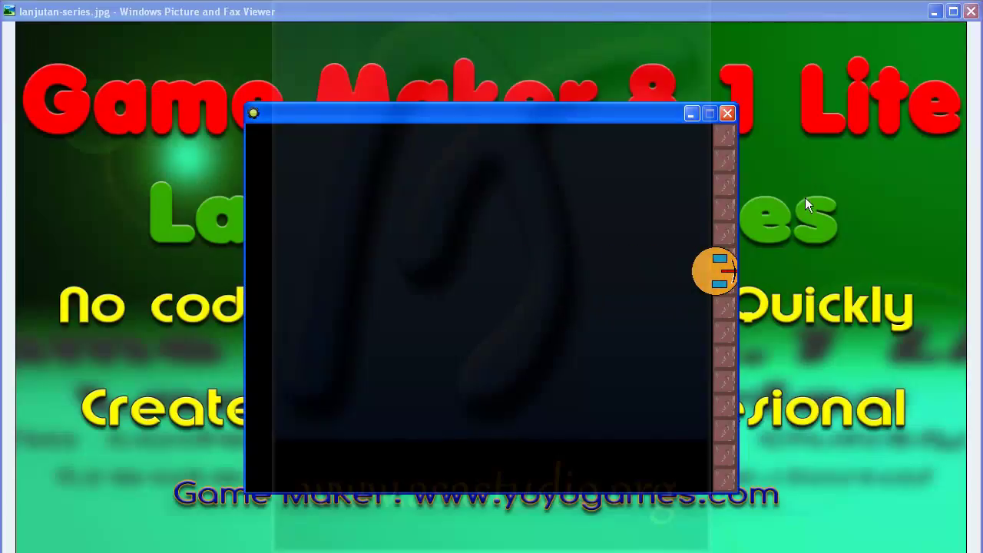
{"action": "left_click", "coordinate": [727, 114]}
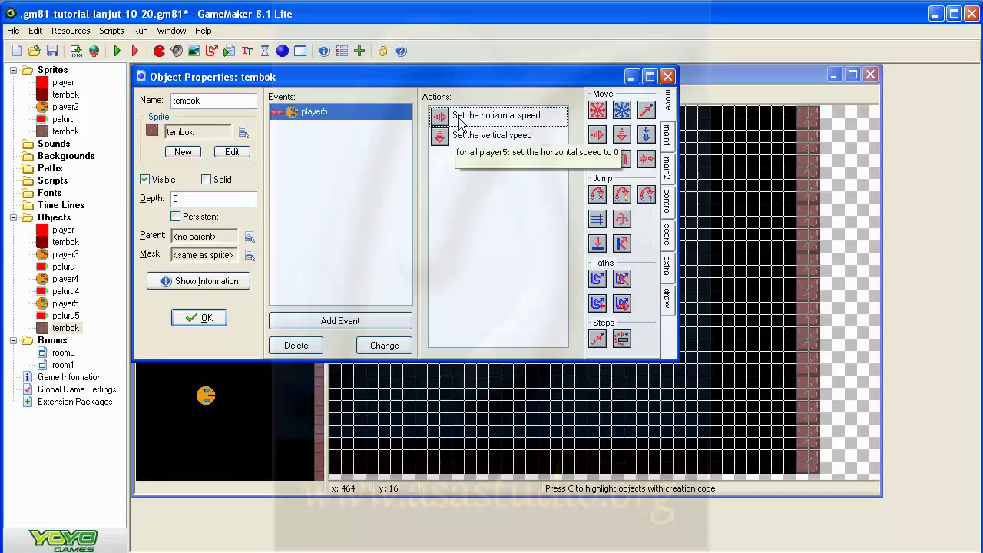
Make the horizontal and vertical speed actions relative, and run the game to test the player at the wall
{"action": "double_click", "coordinate": [461, 123]}
{"action": "left_click", "coordinate": [459, 387]}
{"action": "left_click", "coordinate": [421, 415]}
{"action": "double_click", "coordinate": [453, 136]}
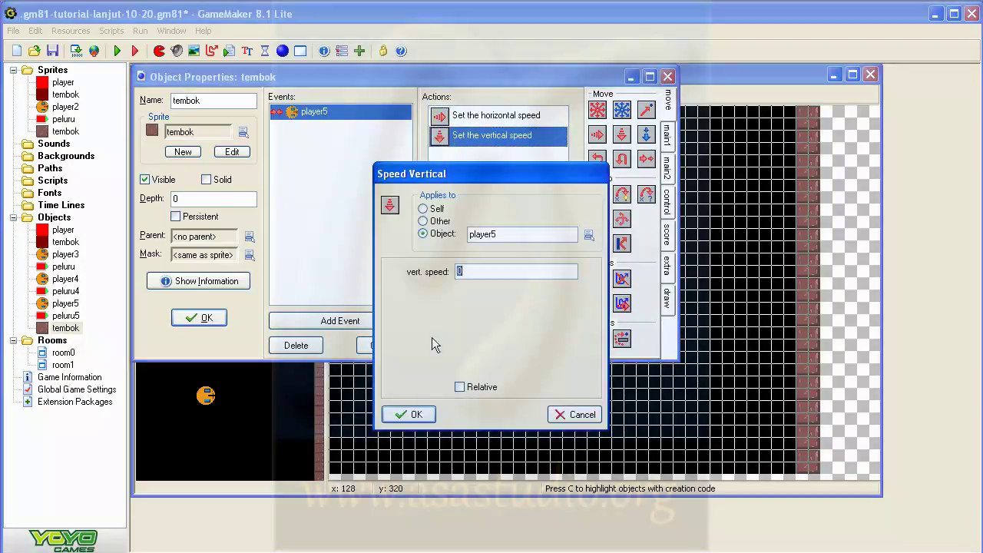
{"action": "left_click", "coordinate": [460, 387]}
{"action": "left_click", "coordinate": [409, 415]}
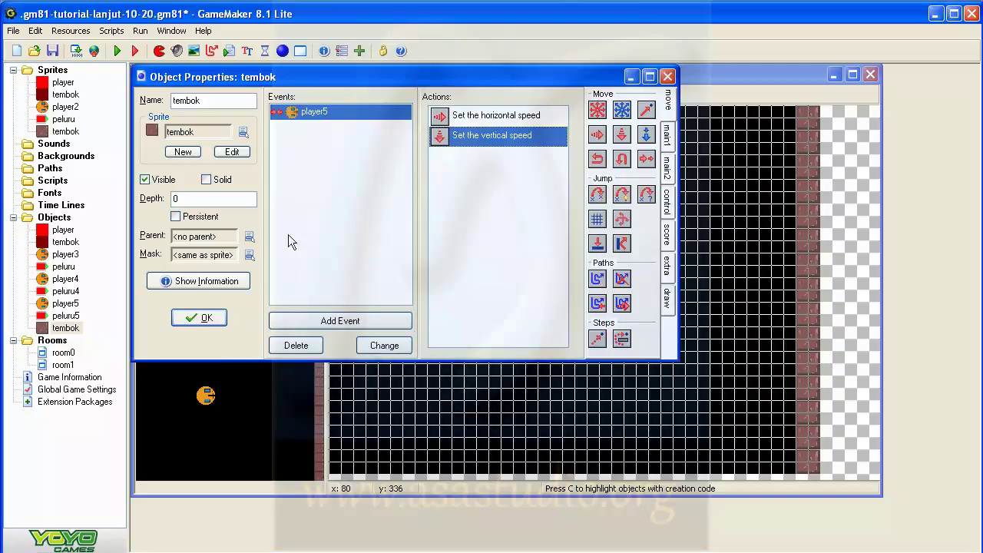
{"action": "left_click", "coordinate": [117, 51]}
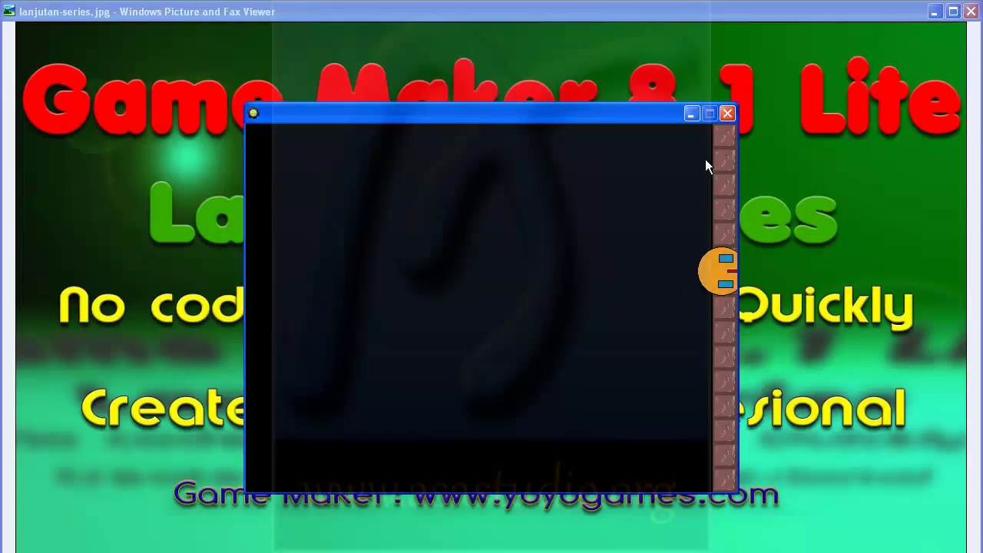
{"action": "left_click", "coordinate": [727, 113]}
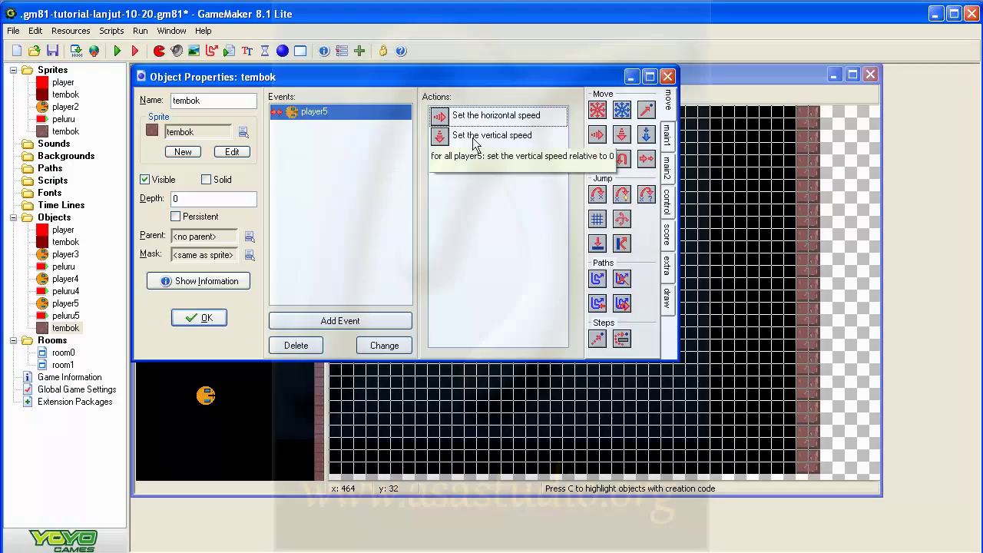
Add a Move Fixed action with speed 0 to tembok's player5 collision event and delete the horizontal and vertical speed actions
{"action": "left_click_drag", "start_coordinate": [597, 110], "coordinate": [499, 155]}
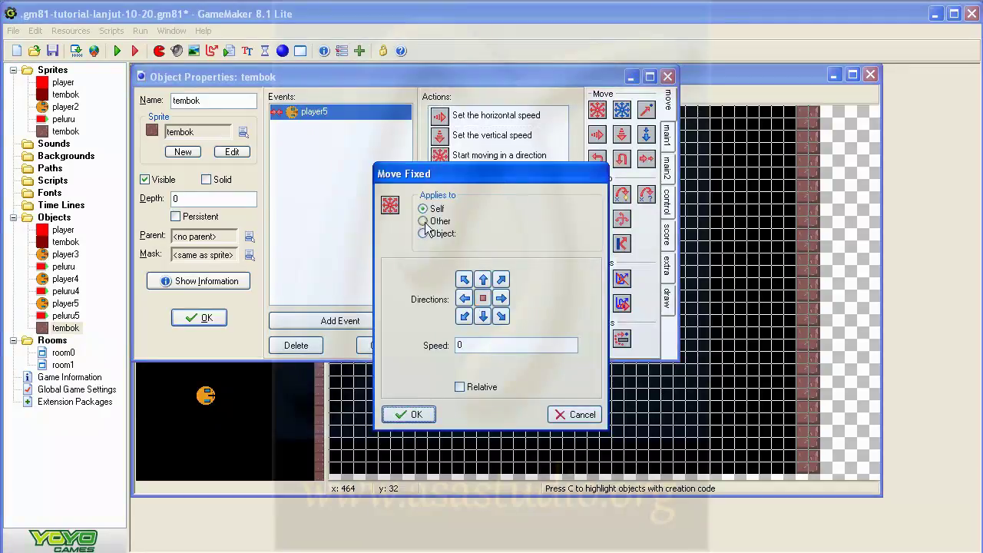
{"action": "left_click", "coordinate": [407, 414]}
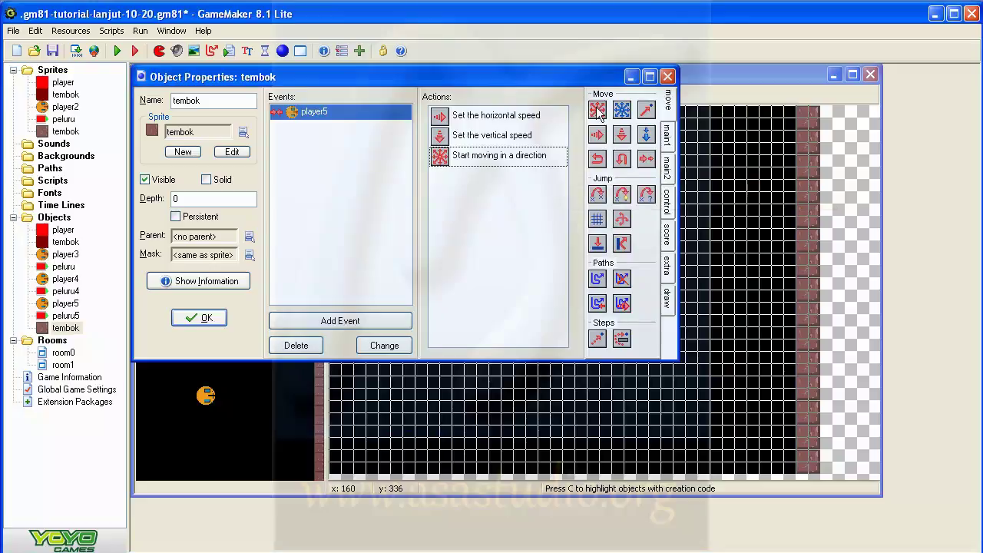
{"action": "left_click", "coordinate": [461, 141]}
{"action": "left_click", "coordinate": [444, 116], "text": "shift"}
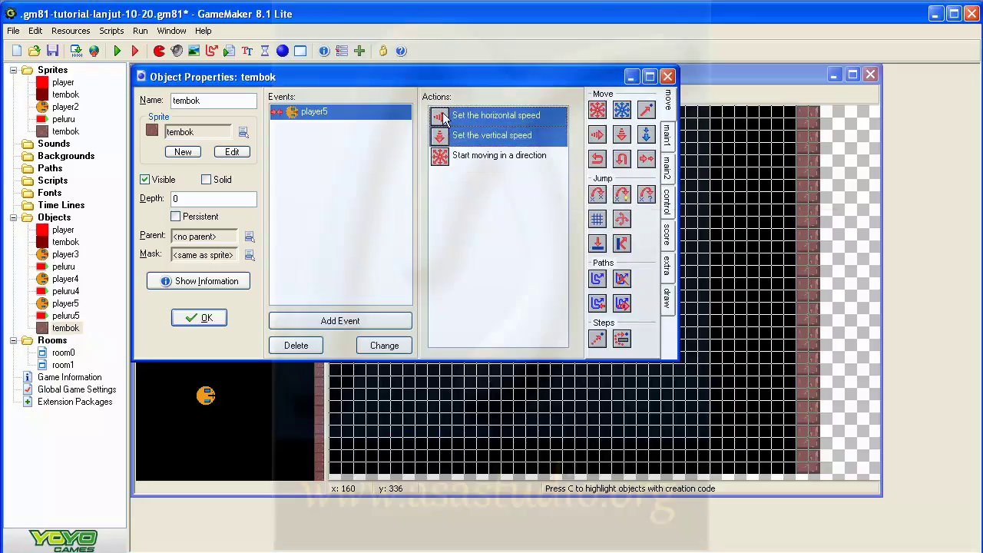
{"action": "key", "text": "Delete"}
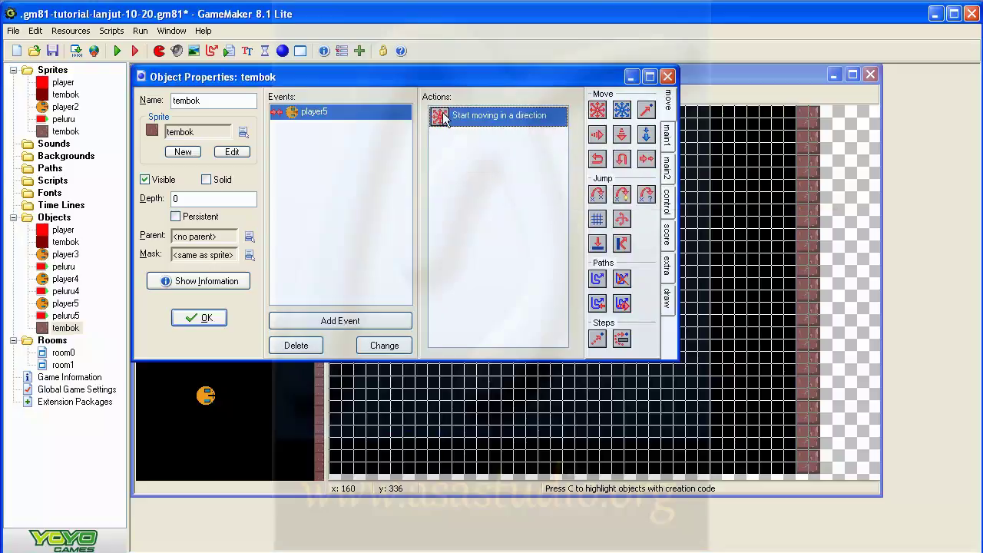
Run the game to test the Move Fixed action, moving the player right into the wall, and close it
{"action": "left_click", "coordinate": [117, 50]}
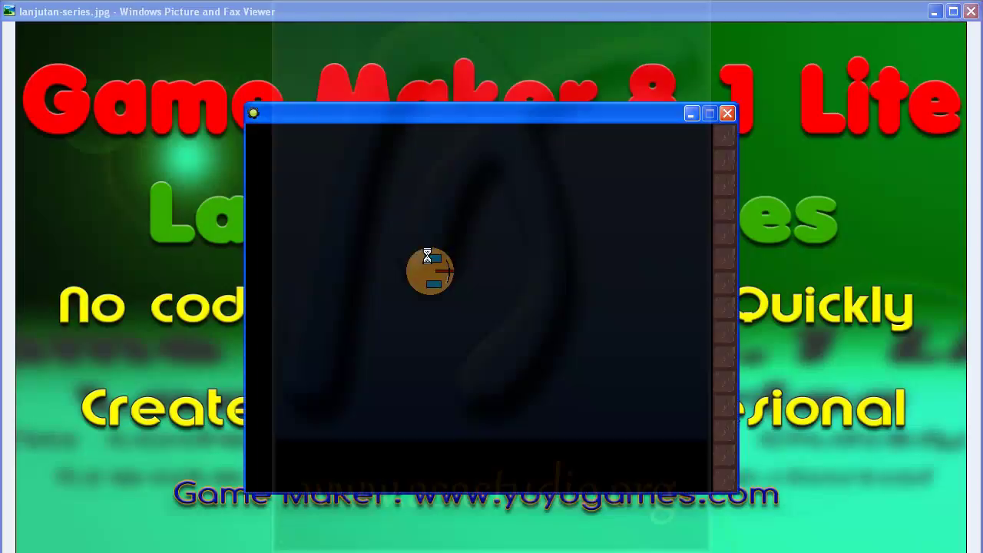
{"action": "key", "text": "Right"}
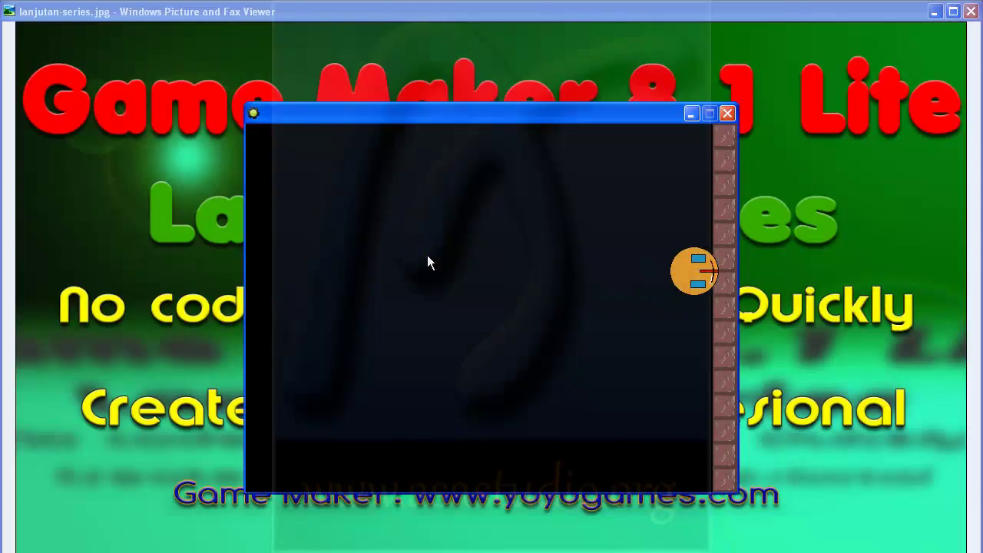
{"action": "left_click", "coordinate": [727, 113]}
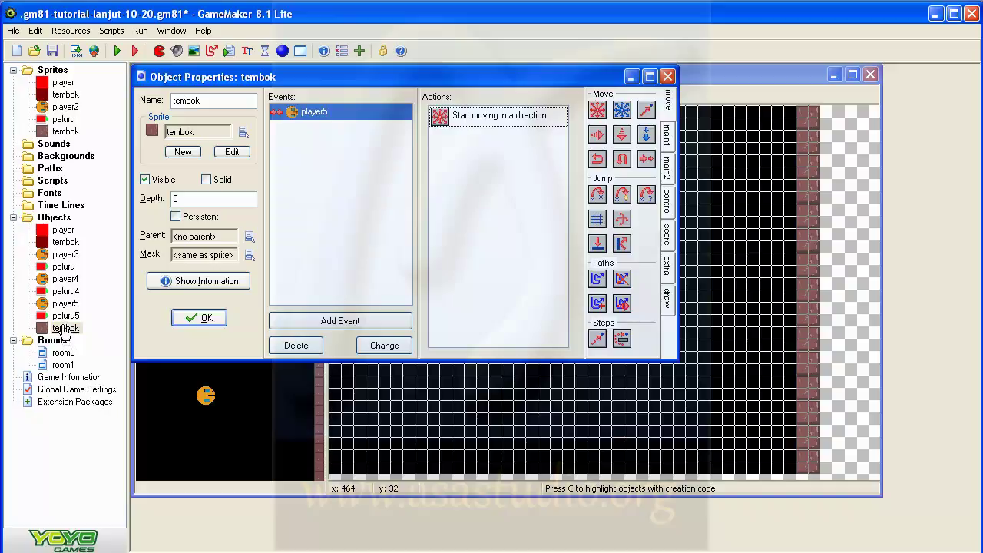
Apply the Move Fixed action in tembok's collision event to the player5 object
{"action": "left_click", "coordinate": [65, 329]}
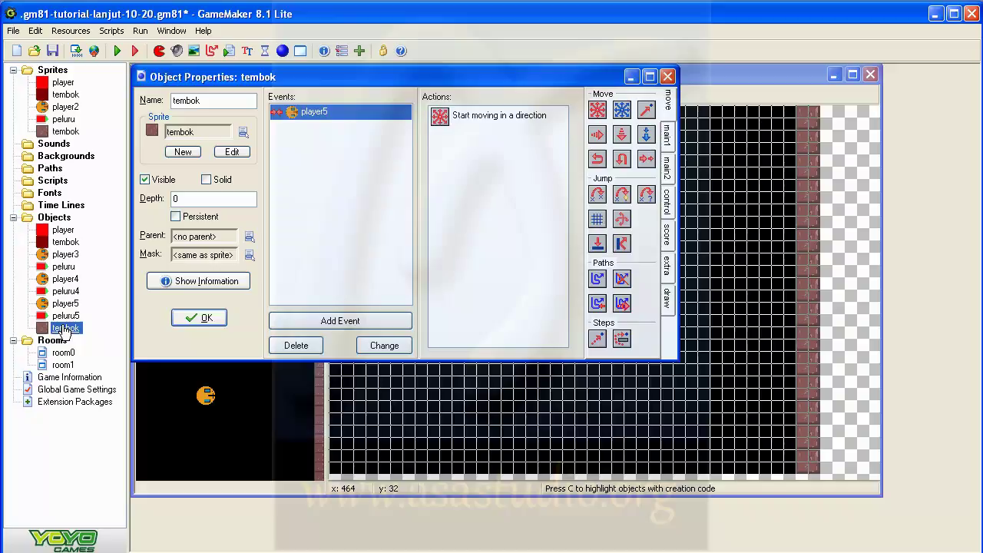
{"action": "double_click", "coordinate": [491, 117]}
{"action": "left_click", "coordinate": [423, 221]}
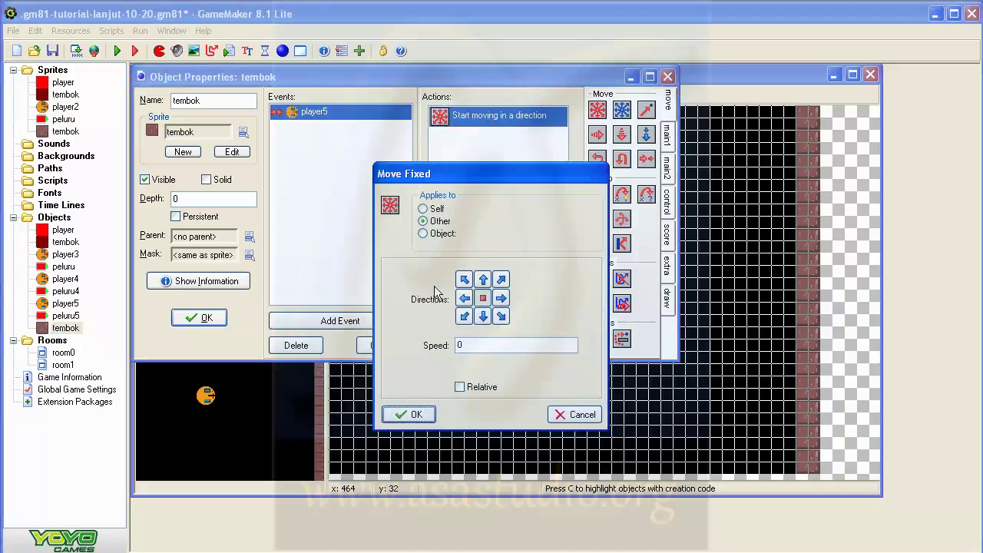
{"action": "left_click", "coordinate": [424, 234]}
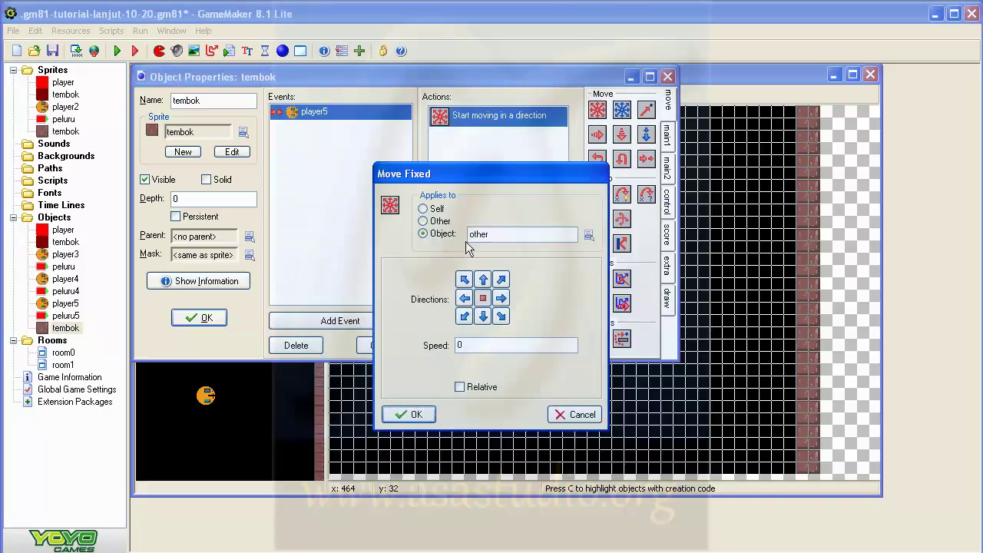
{"action": "left_click", "coordinate": [588, 235]}
{"action": "left_click", "coordinate": [620, 333]}
{"action": "left_click", "coordinate": [414, 413]}
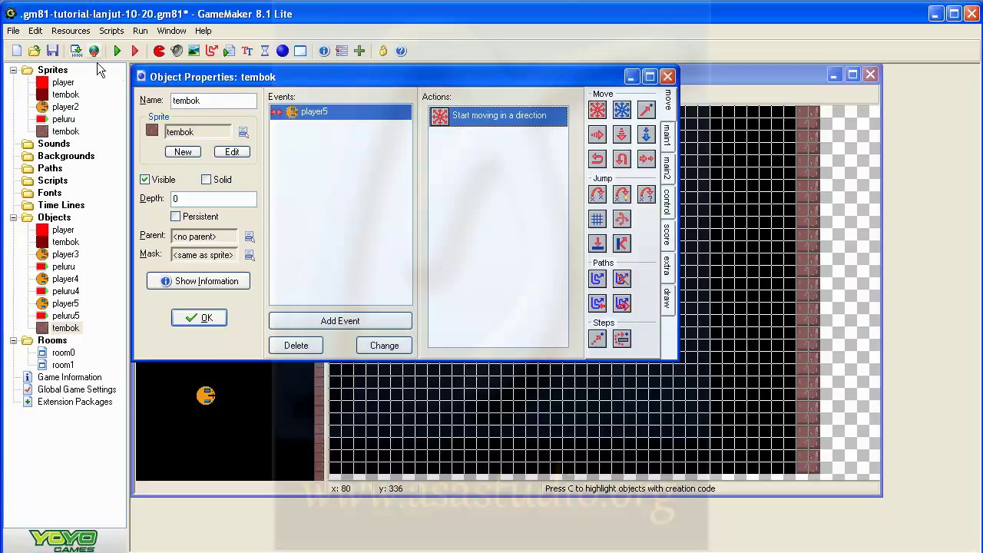
Save the project, test the player against the wall in a game run, and close the game
{"action": "left_click", "coordinate": [52, 50]}
{"action": "left_click", "coordinate": [116, 50]}
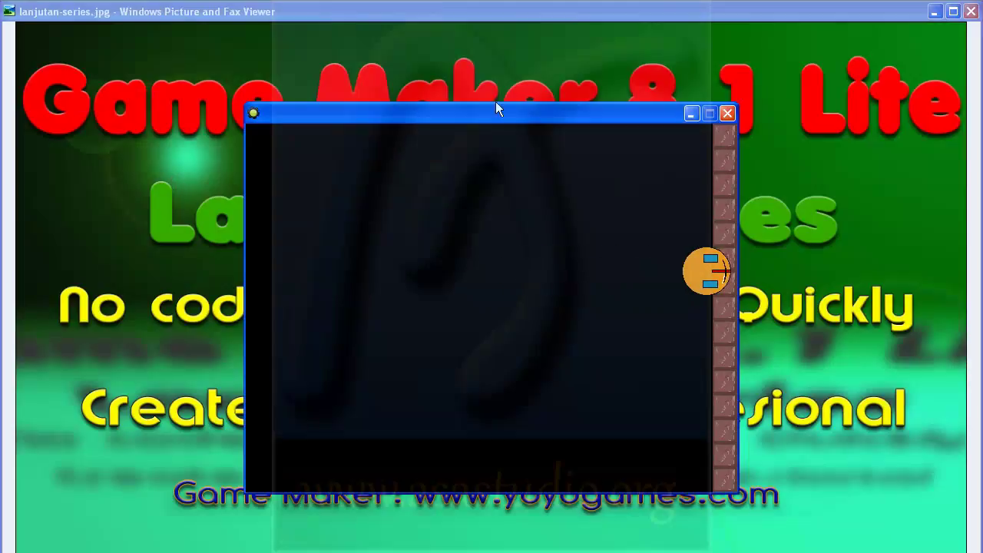
{"action": "left_click", "coordinate": [727, 114]}
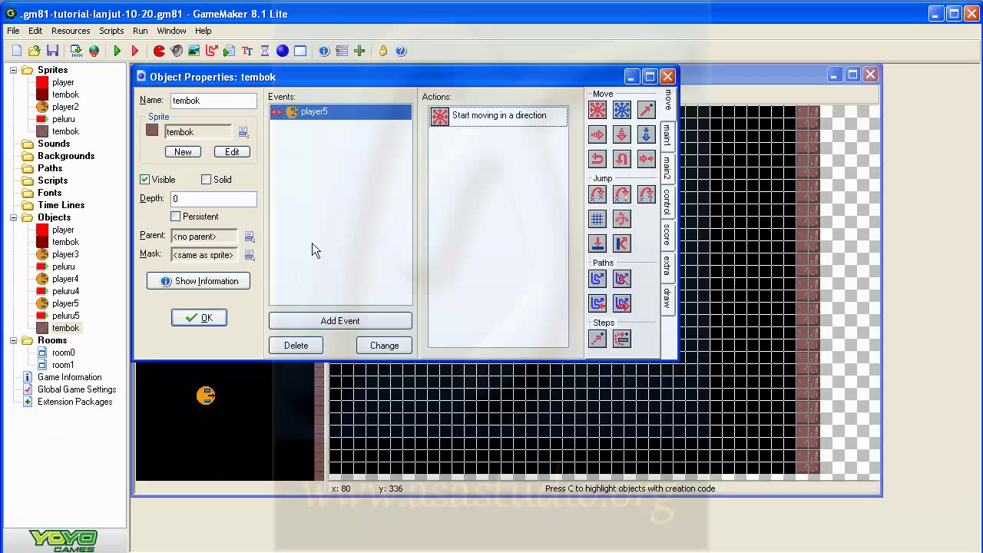
Open the player5 object, check its Right key event, and add a collision event with tembok
{"action": "left_click", "coordinate": [64, 307]}
{"action": "double_click", "coordinate": [64, 307]}
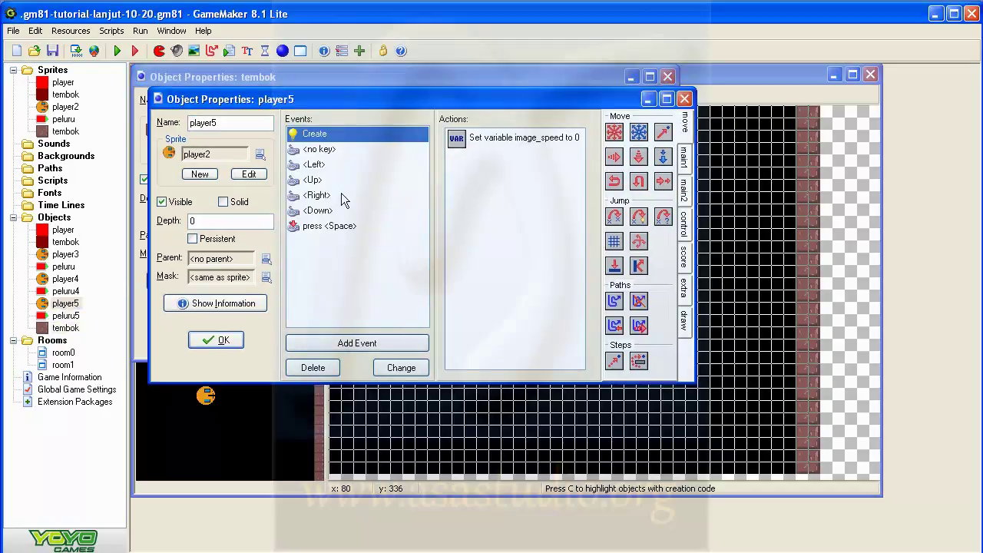
{"action": "left_click", "coordinate": [317, 197]}
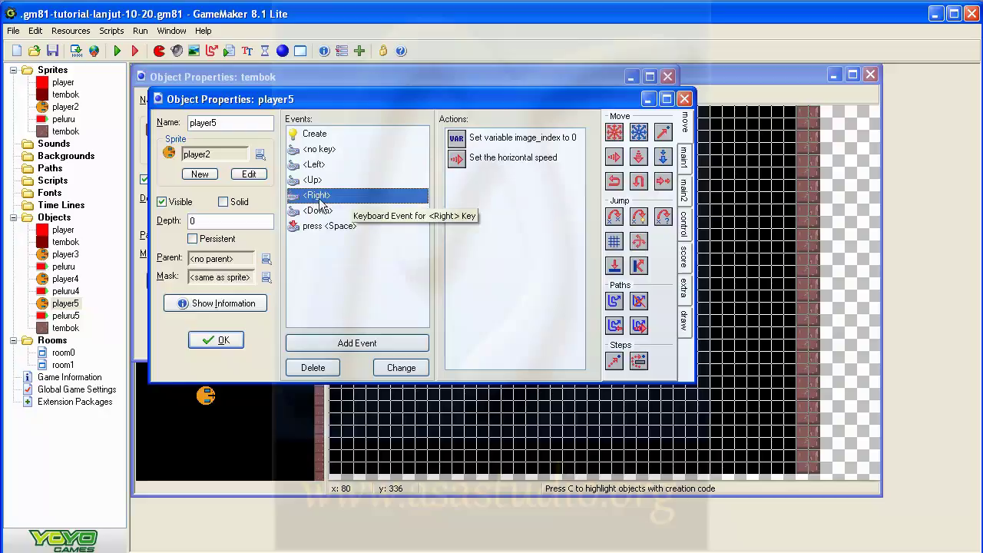
{"action": "left_click", "coordinate": [358, 343]}
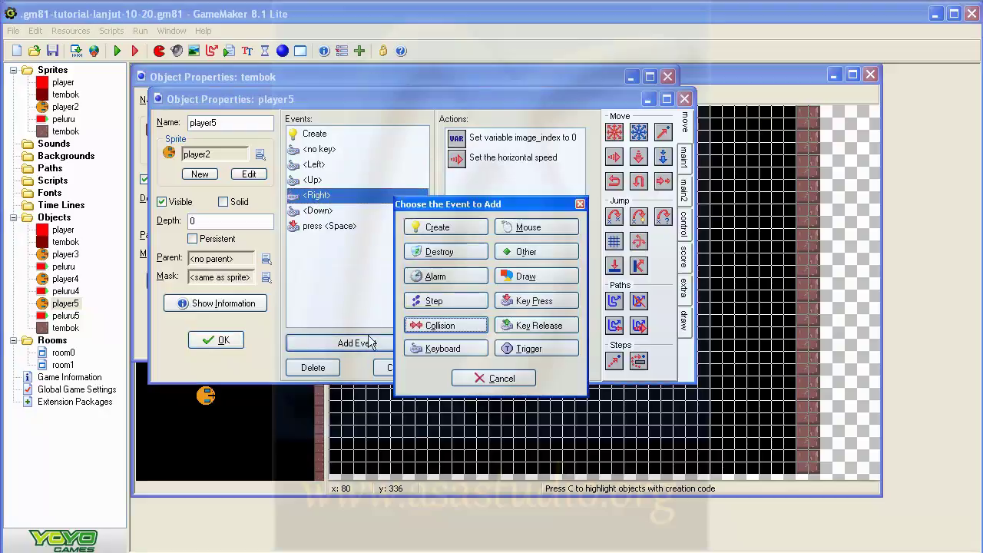
{"action": "left_click", "coordinate": [430, 336]}
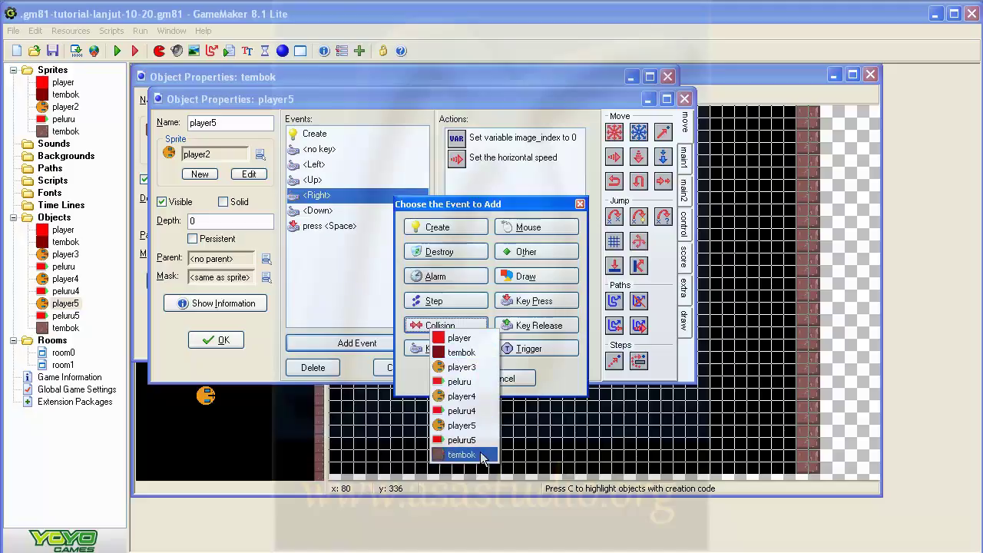
{"action": "left_click", "coordinate": [482, 456]}
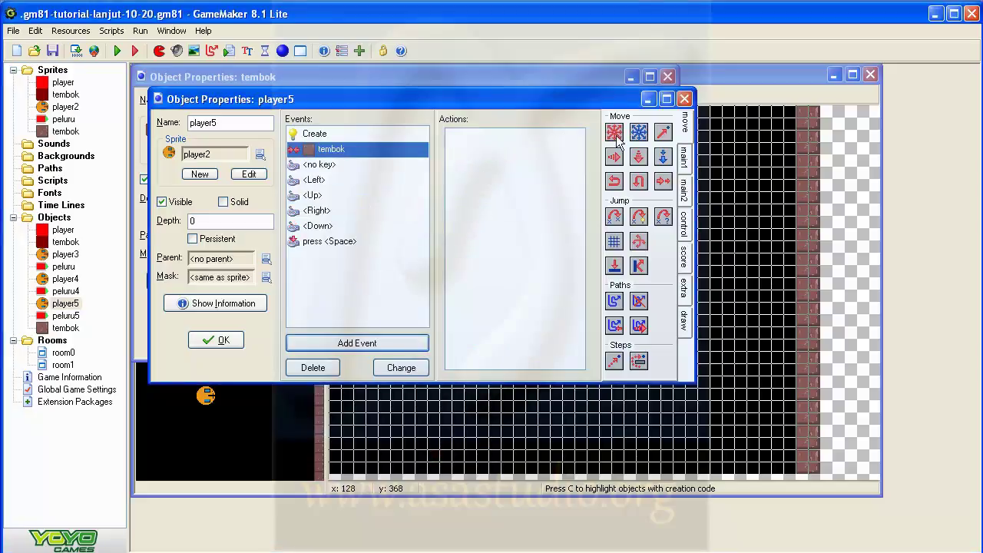